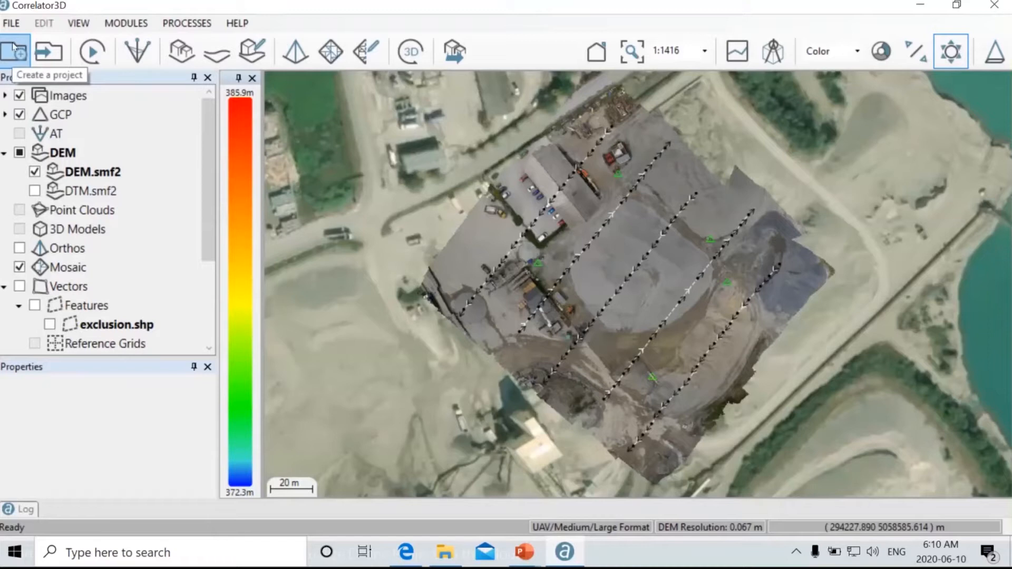
left_click(14, 47)
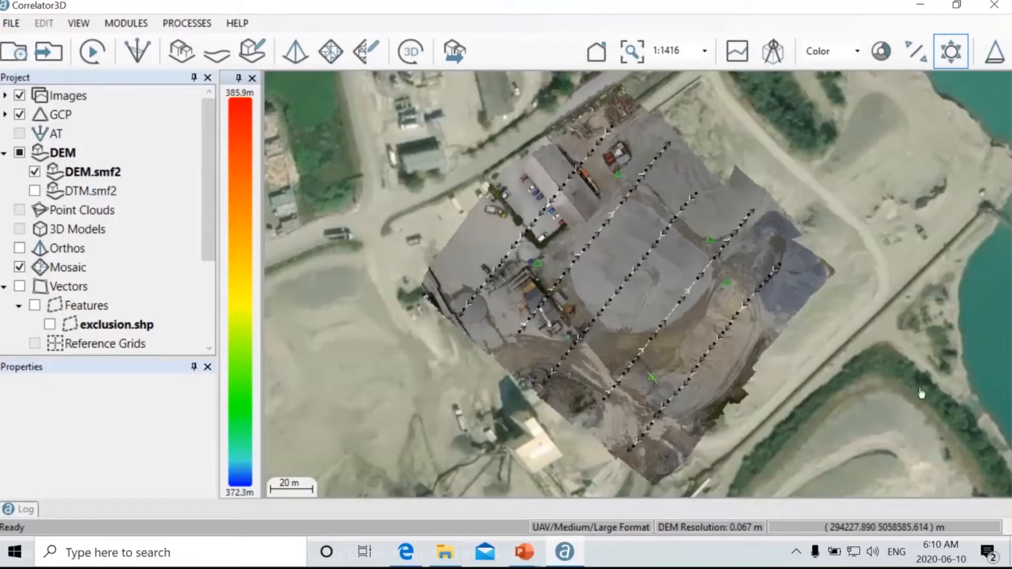
left_click(762, 282)
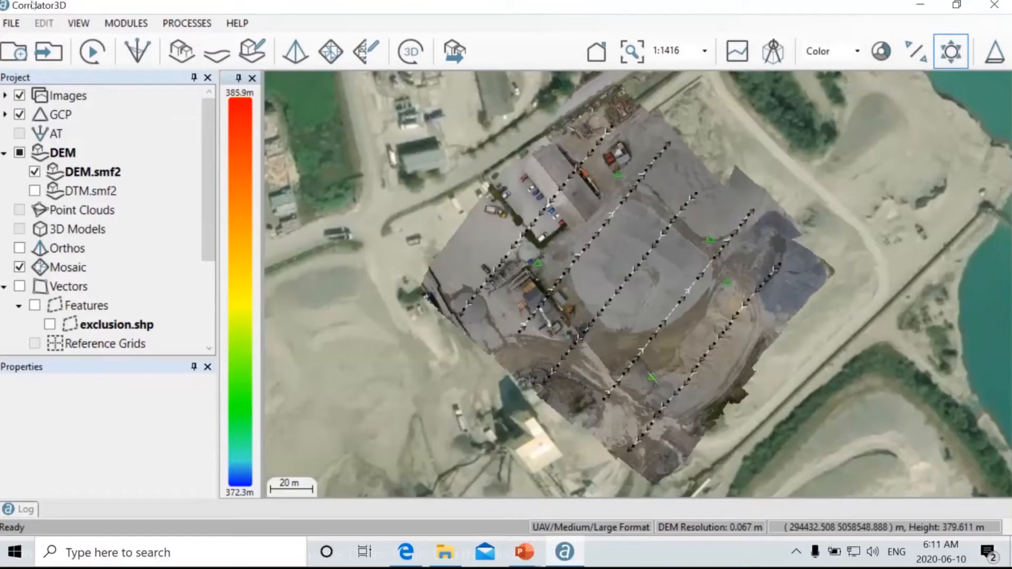
Step: Generate an Automated Workflow script from the Classic Photogrammetric profile without processing the project
left_click(95, 51)
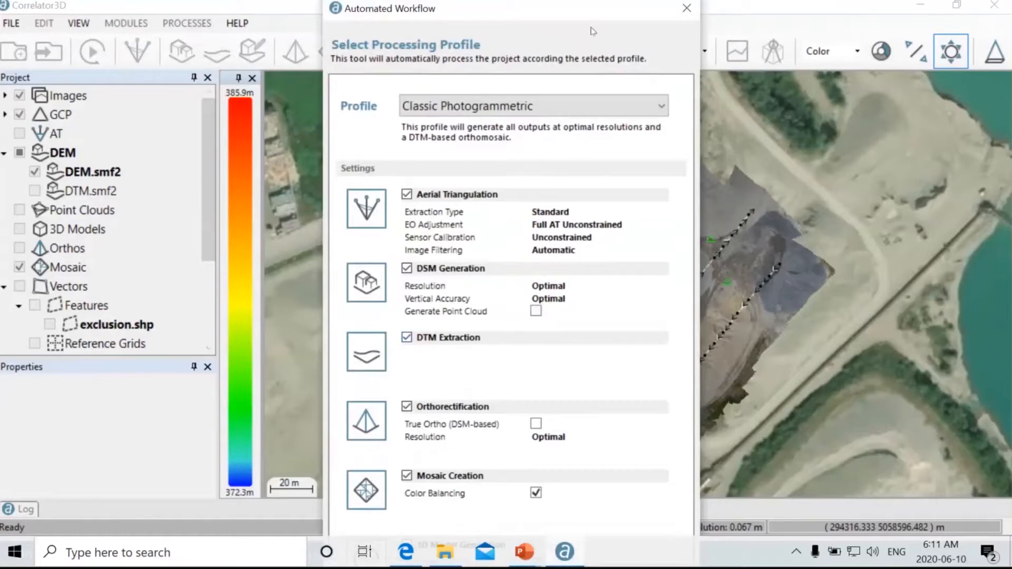
left_click_drag(633, 66, 716, 8)
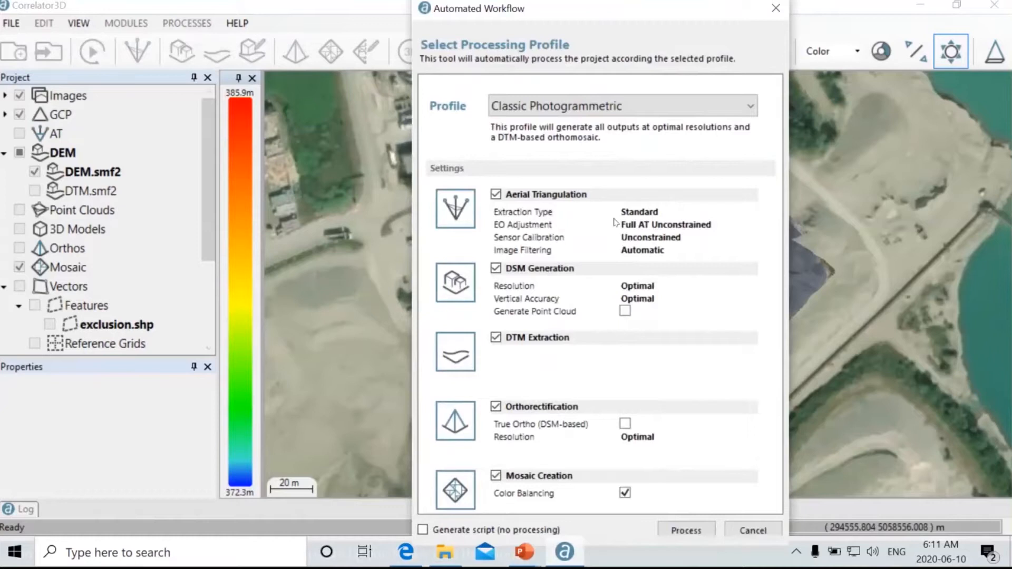
left_click(712, 111)
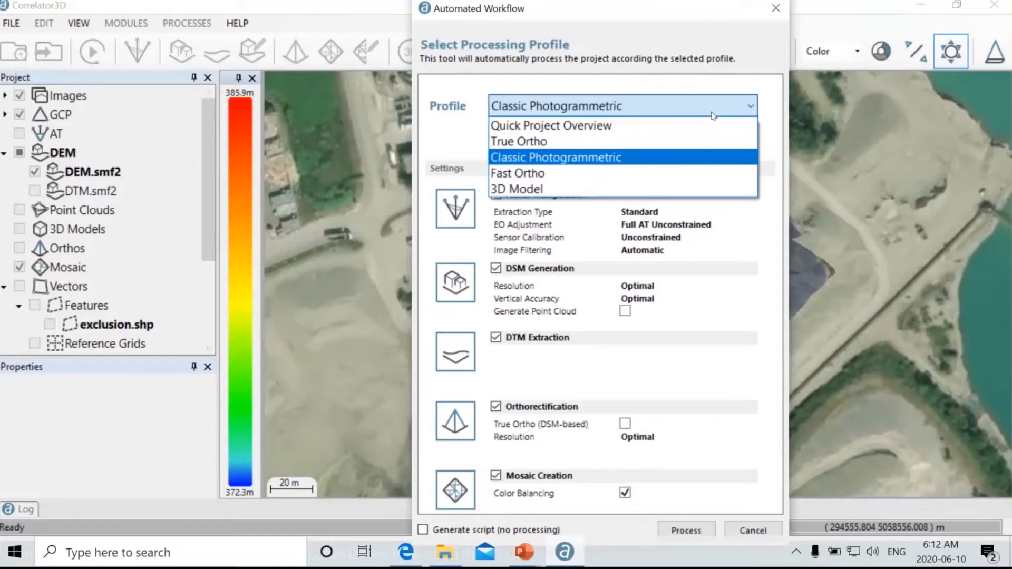
left_click(429, 534)
left_click(423, 530)
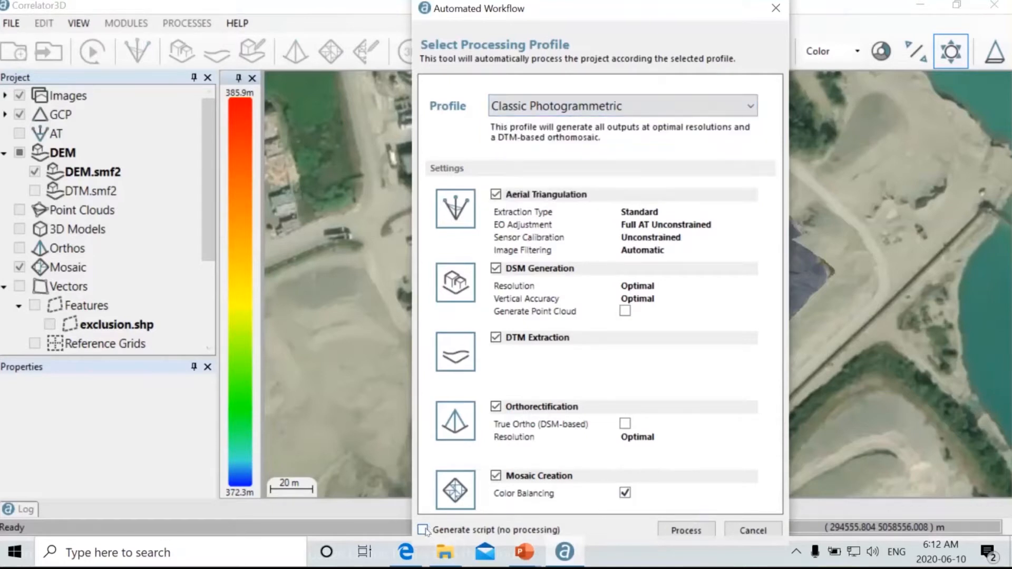
left_click(694, 532)
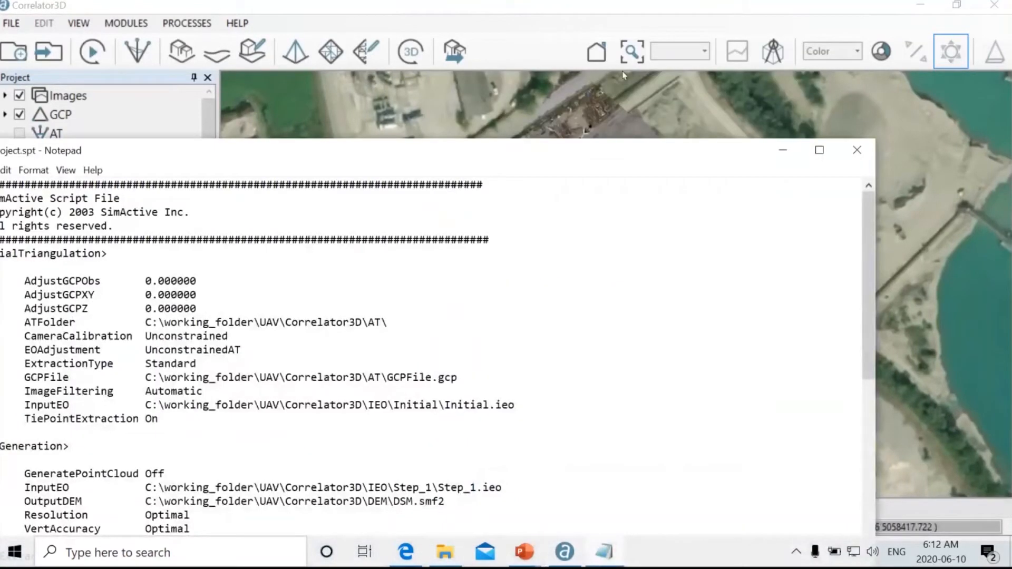
Step: Read through the generated Project.spt script down to its MosaicCreation section and close it
scroll(369, 264, "down", 5)
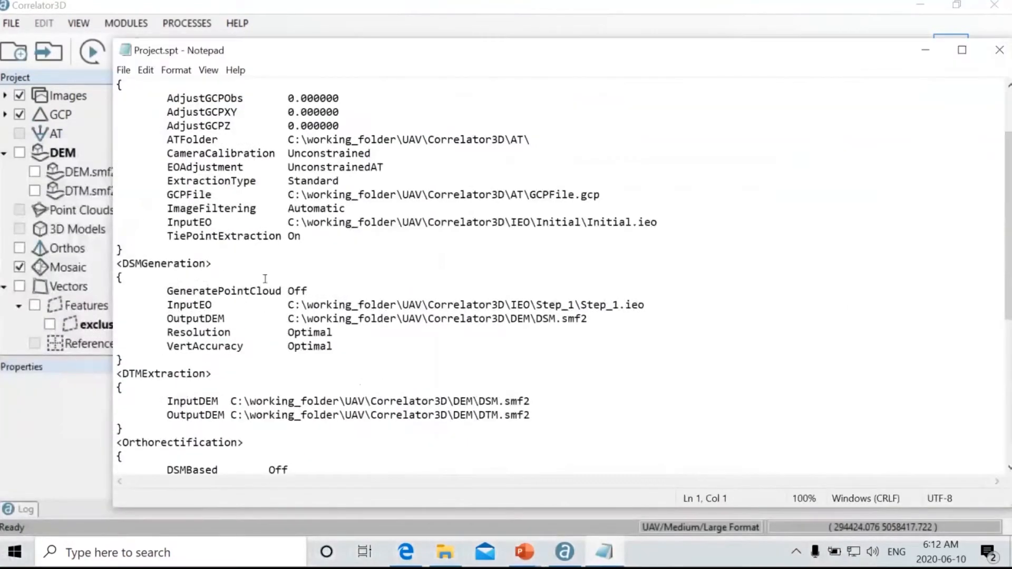
scroll(360, 276, "down", 4)
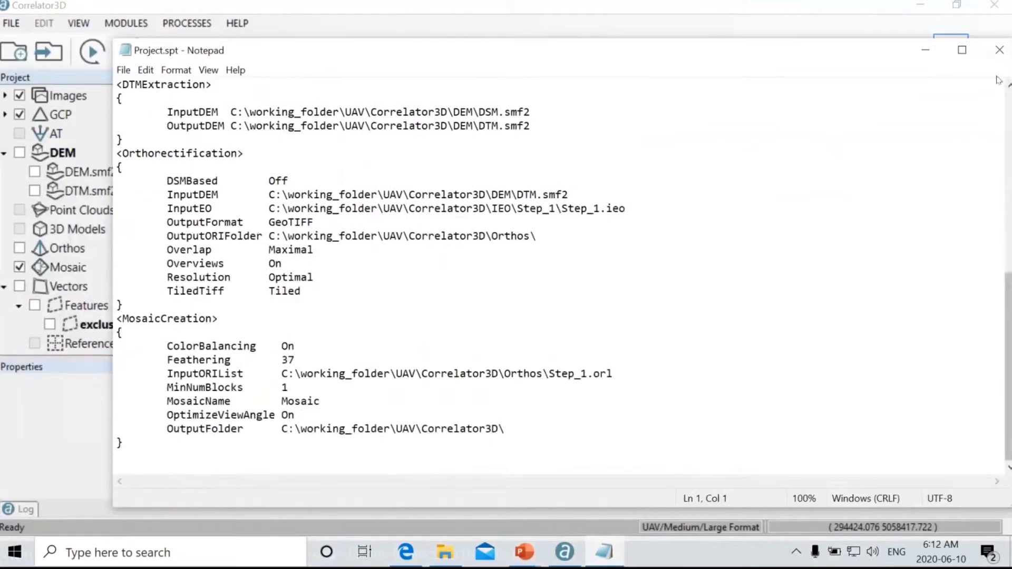
left_click(991, 53)
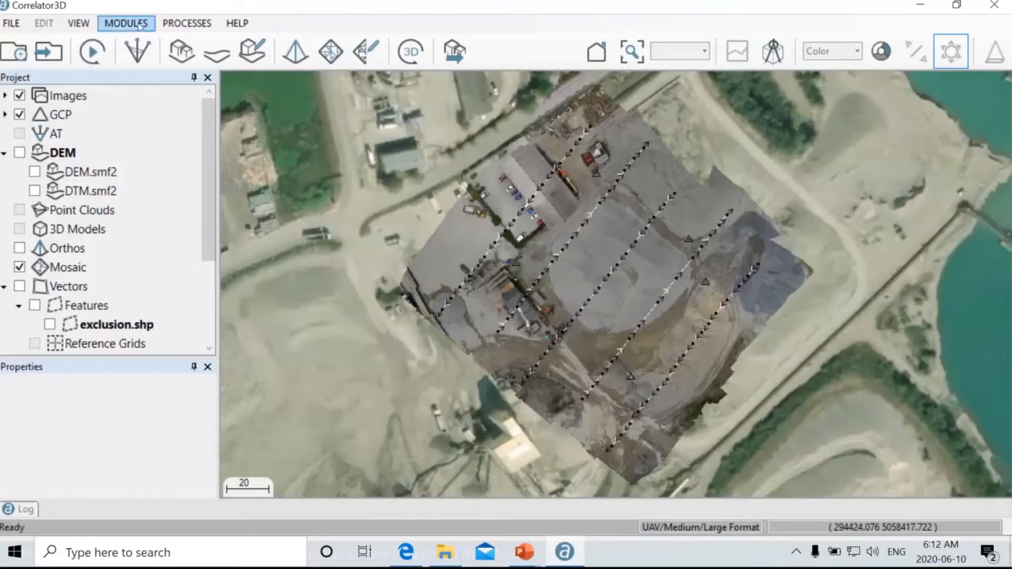
Step: Open the aerial triangulation module and review the available Tie Point Extraction types, leaving the dialog without processing
left_click(135, 52)
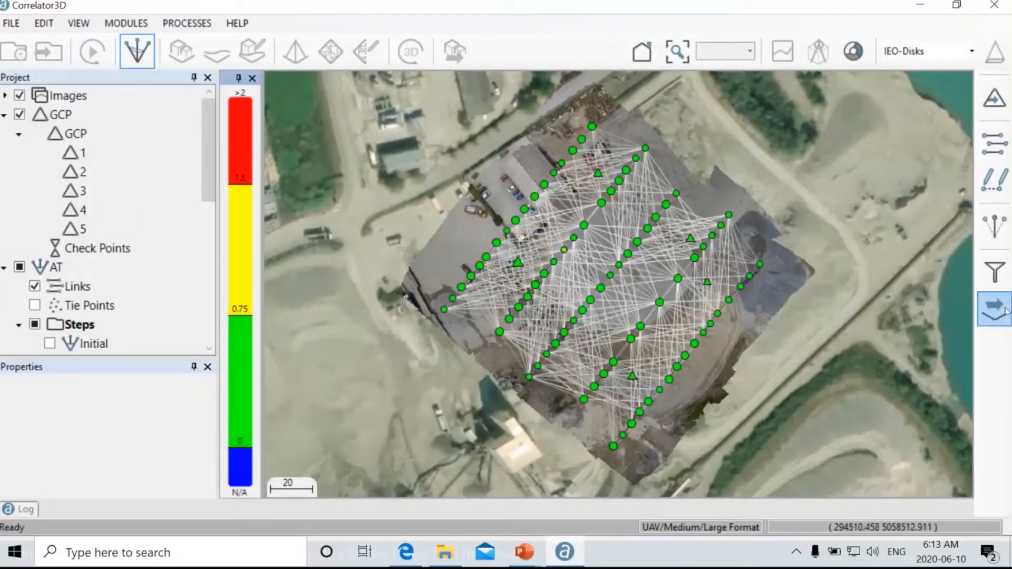
left_click(1000, 149)
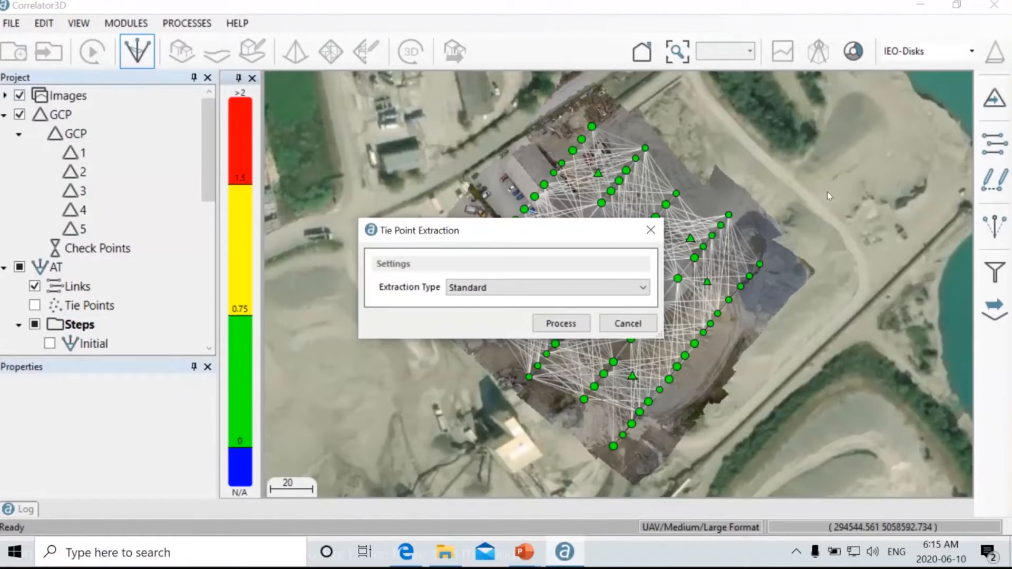
left_click(522, 287)
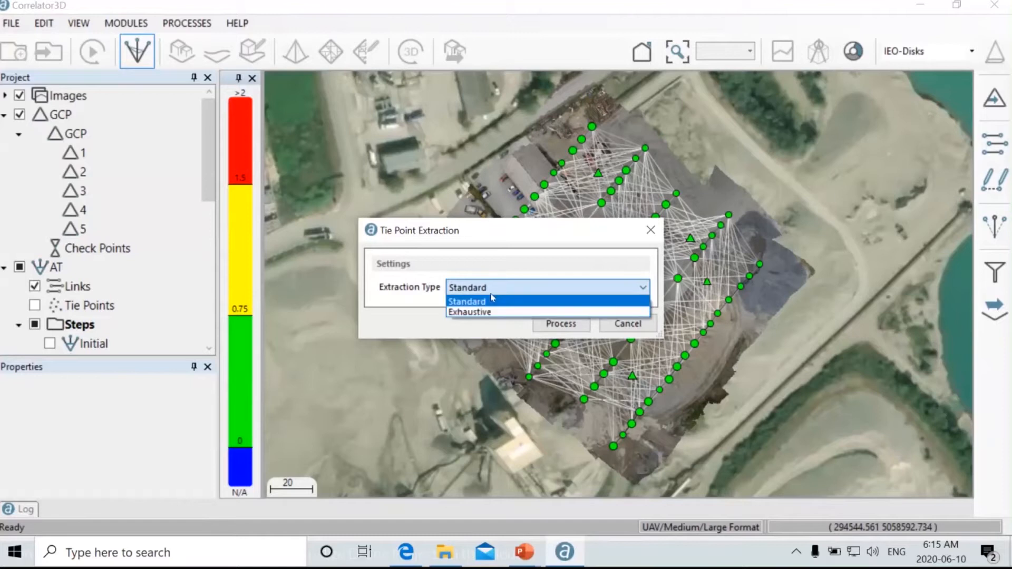
left_click(544, 258)
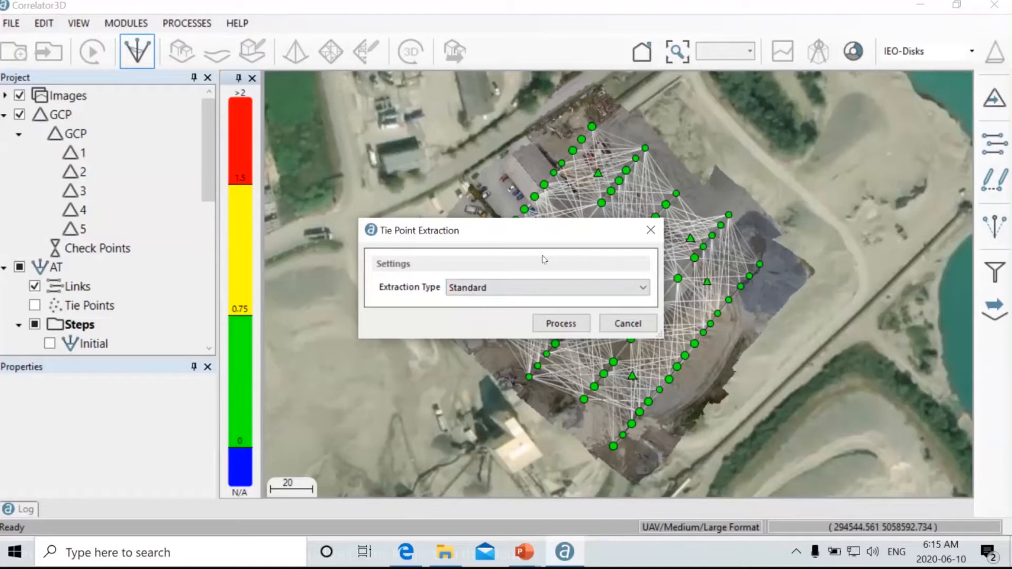
left_click(651, 230)
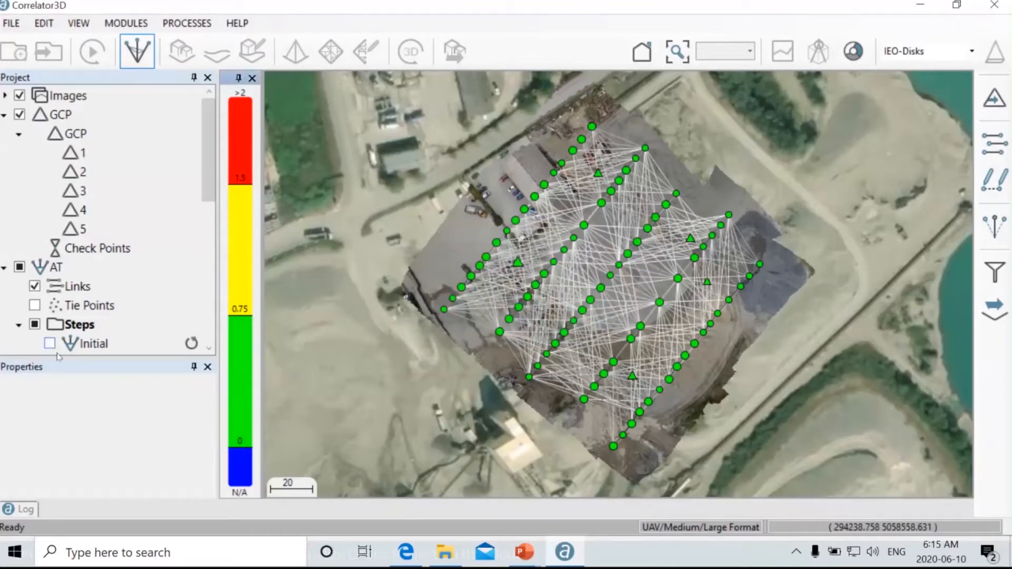
Step: Show the Initial adjustment step and inspect the tie point matches of the image pair R0010458.JPG and R0010475.JPG
scroll(82, 316, "down", 1)
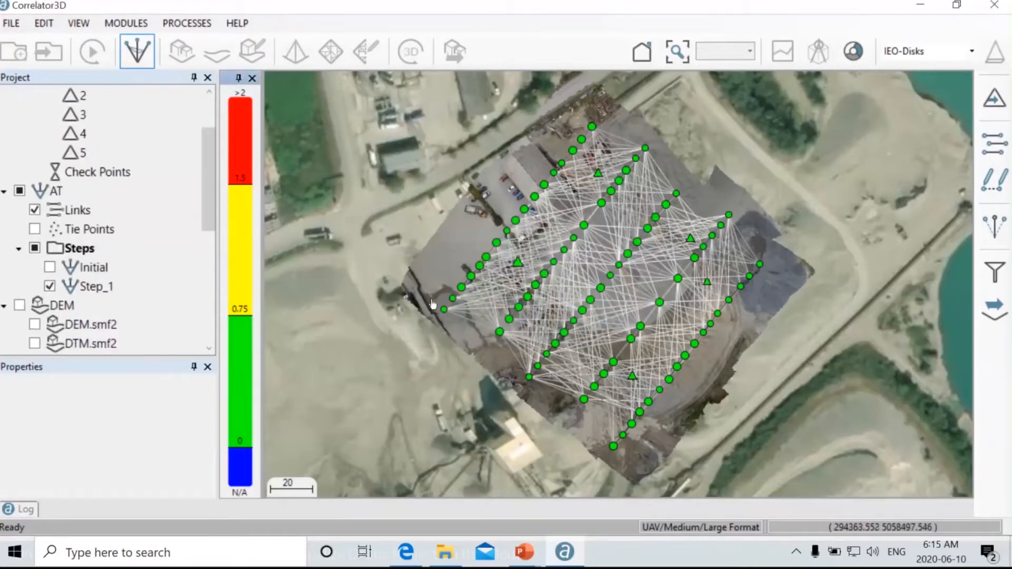
left_click(47, 267)
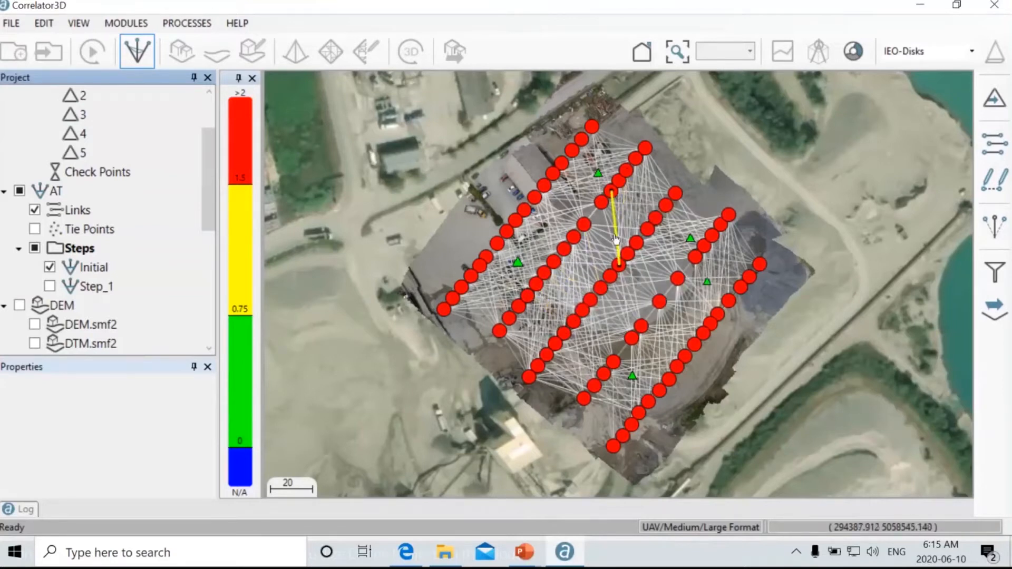
double_click(581, 269)
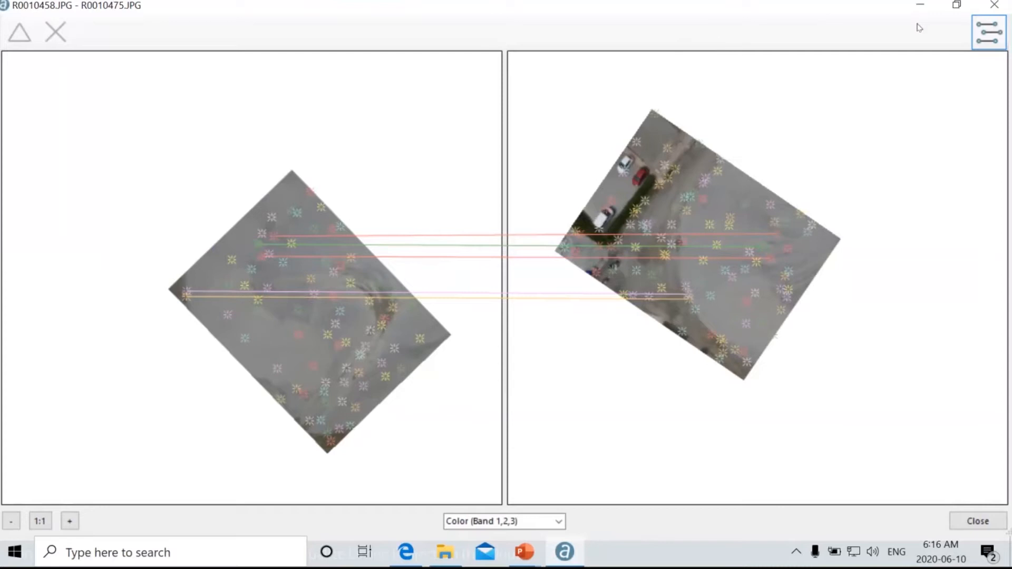
left_click(1006, 4)
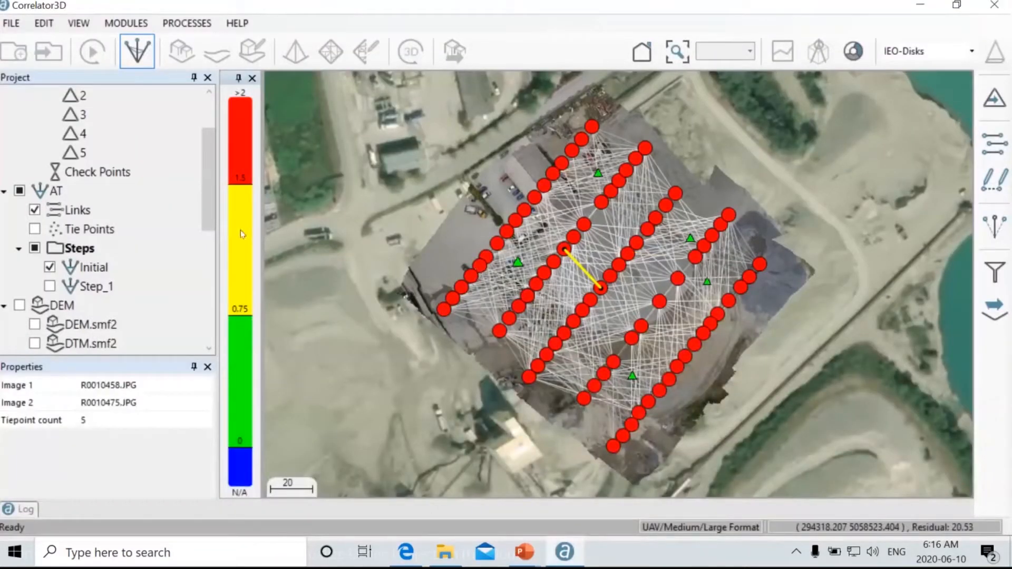
Step: Display the tie points on the map and examine one point's image observations from R0010490.JPG through R0010493.JPG
scroll(83, 236, "up", 2)
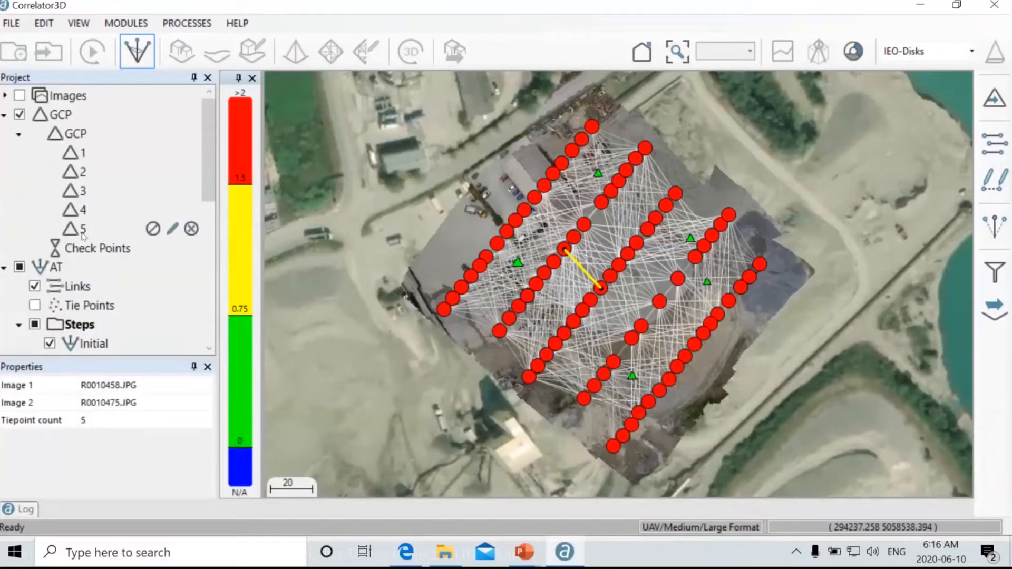
left_click(35, 305)
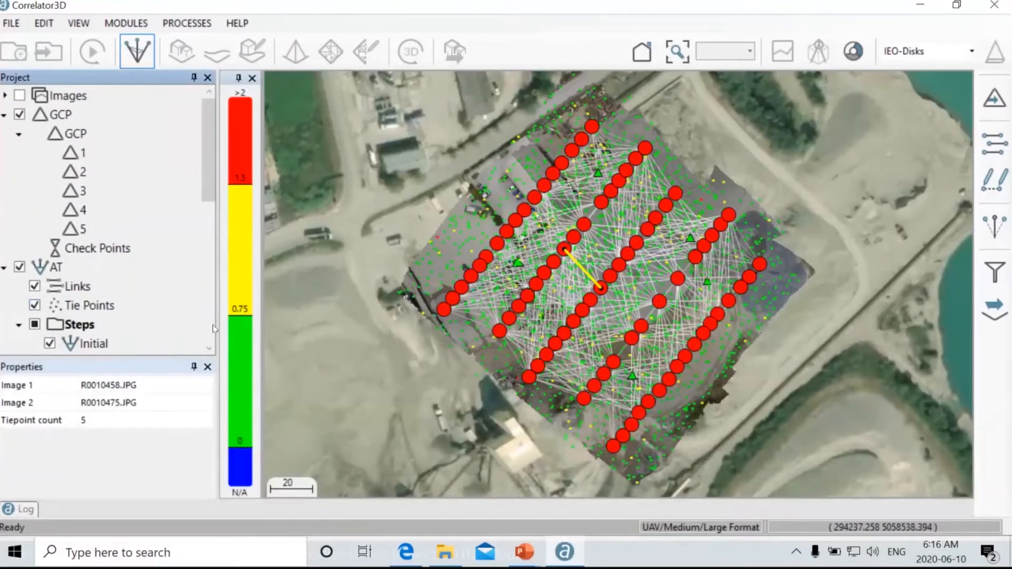
double_click(551, 213)
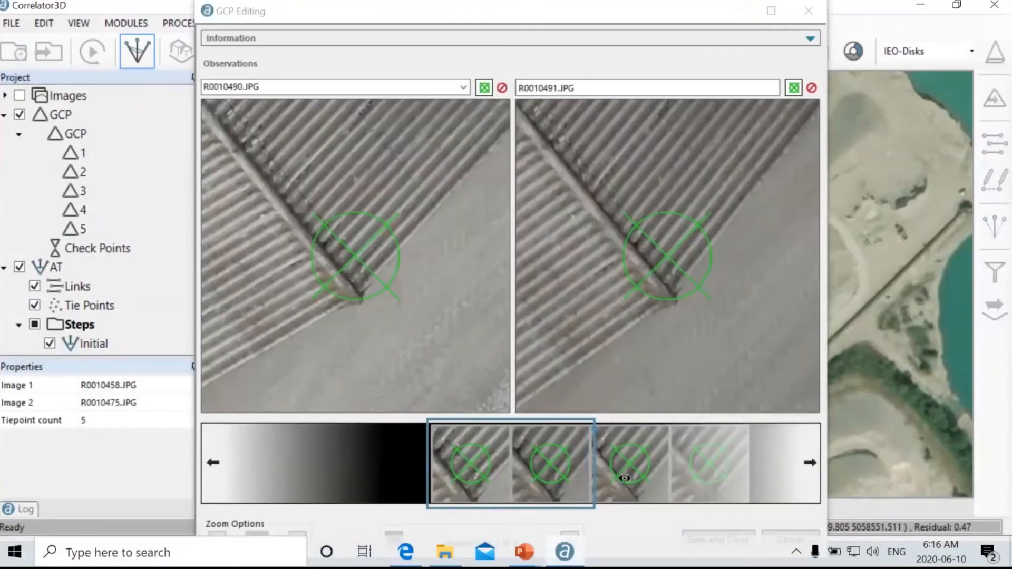
left_click_drag(625, 476, 458, 469)
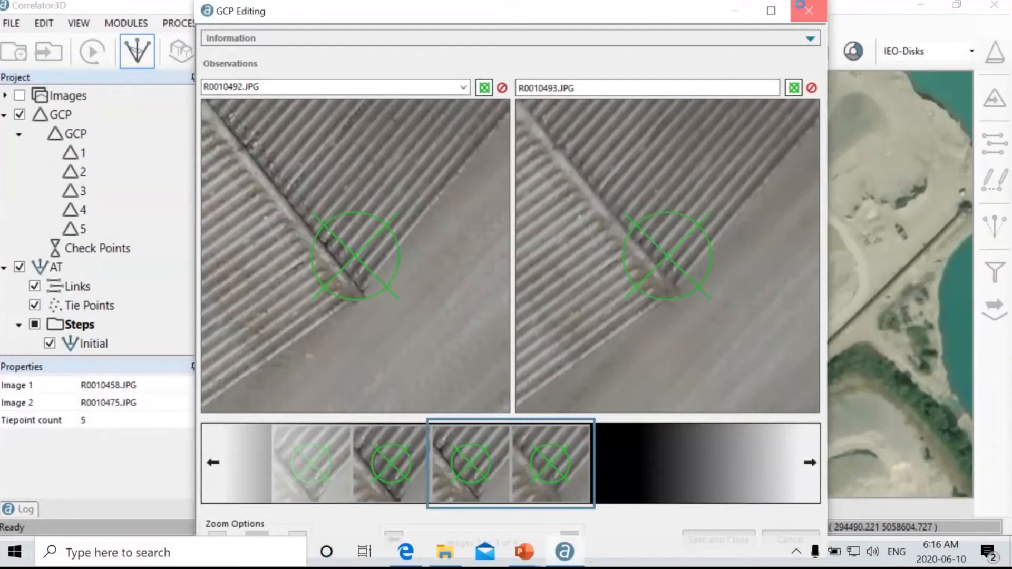
left_click(808, 10)
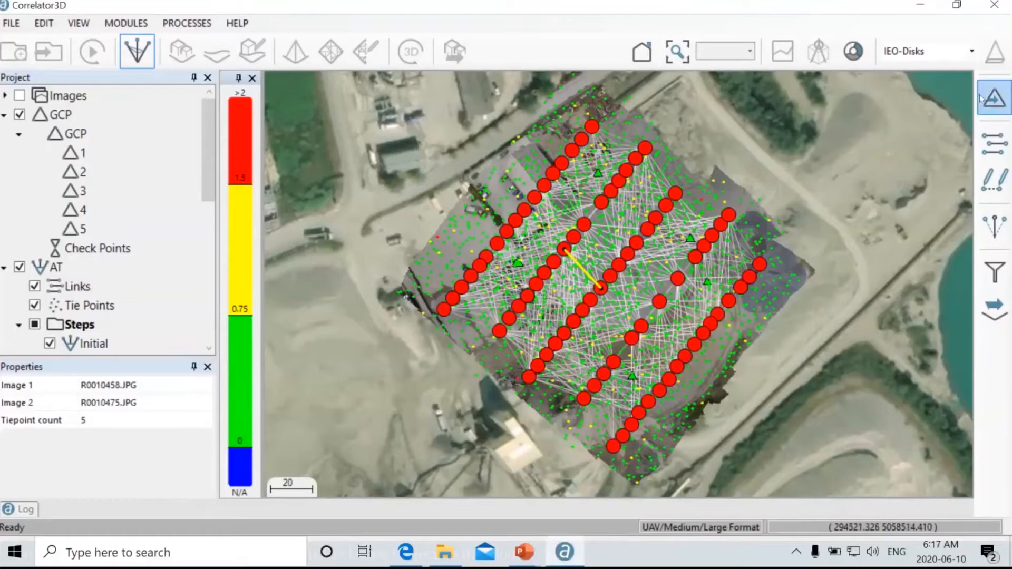
Step: Review the projection and GCP type options for importing a GCP file, closing the dialog without importing
left_click(1007, 102)
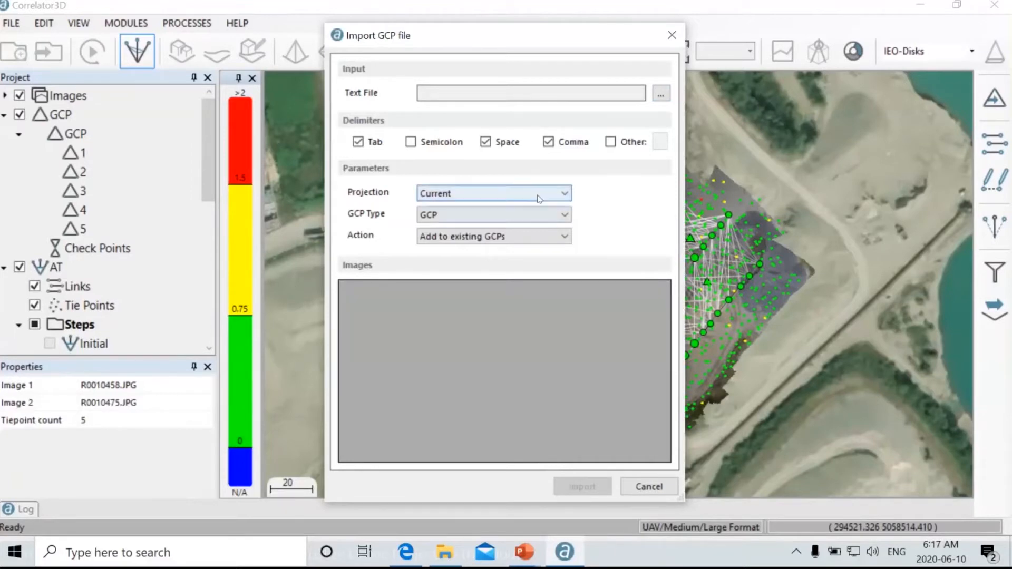
left_click(499, 196)
left_click(499, 196)
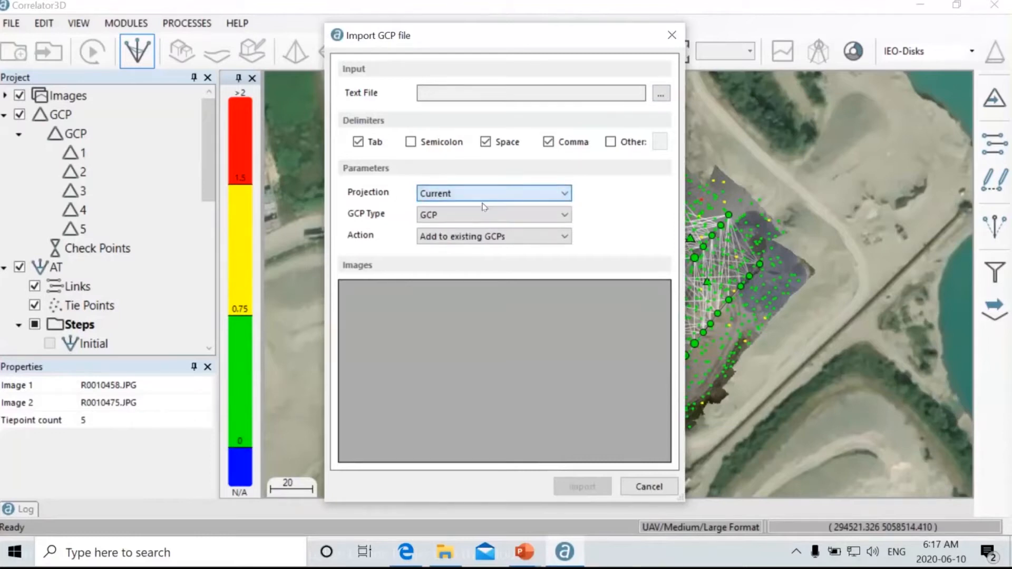
left_click(480, 214)
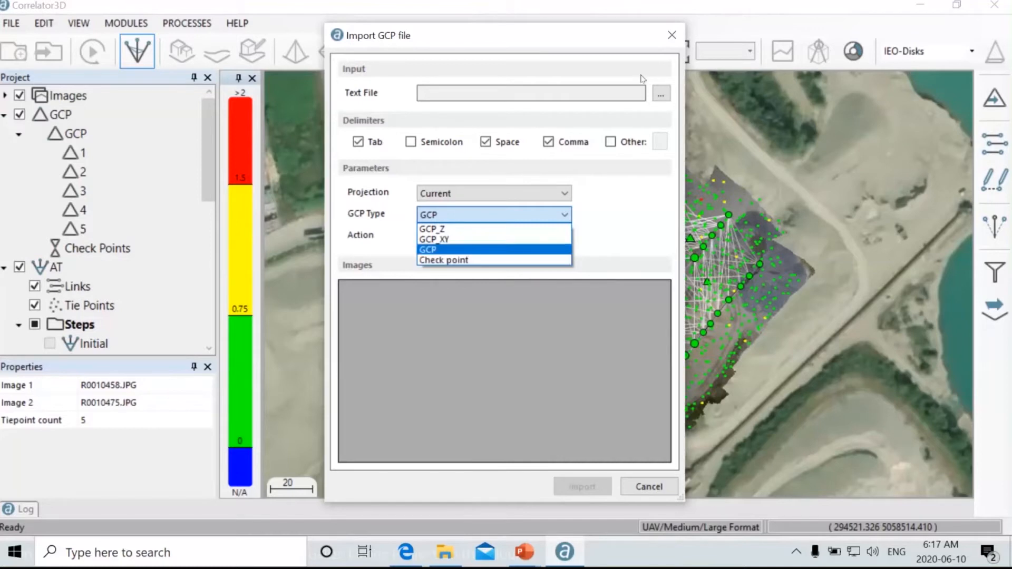
left_click(683, 41)
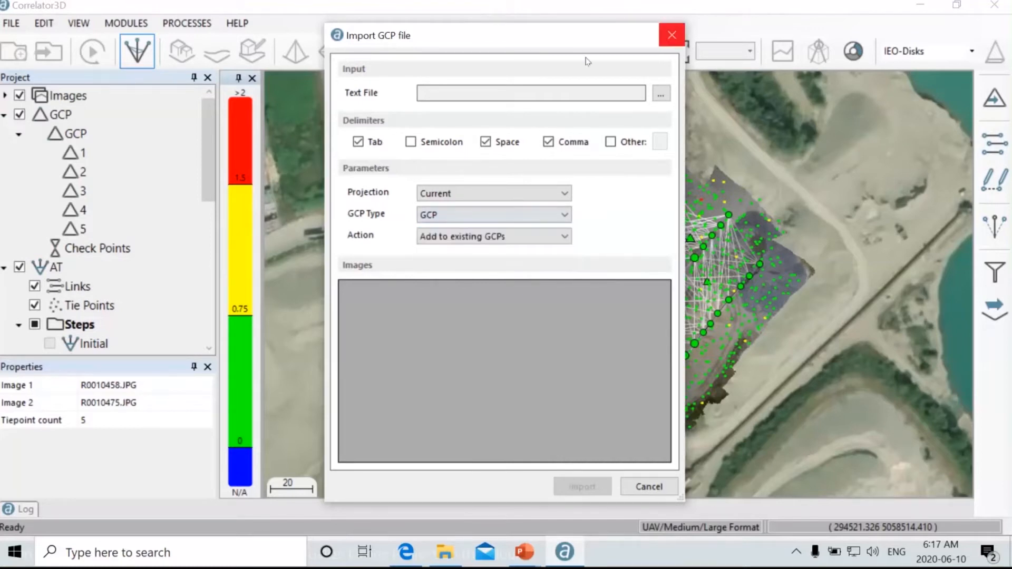
left_click(683, 41)
Step: Open ground control point 1 for editing, browse its image observations and close it without saving
mouse_move(37, 211)
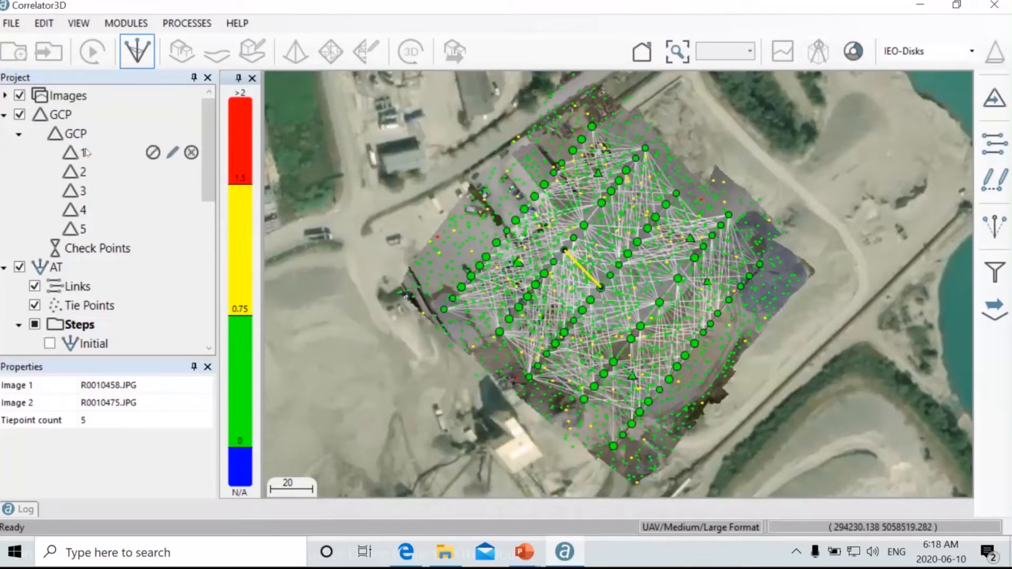
left_click(172, 153)
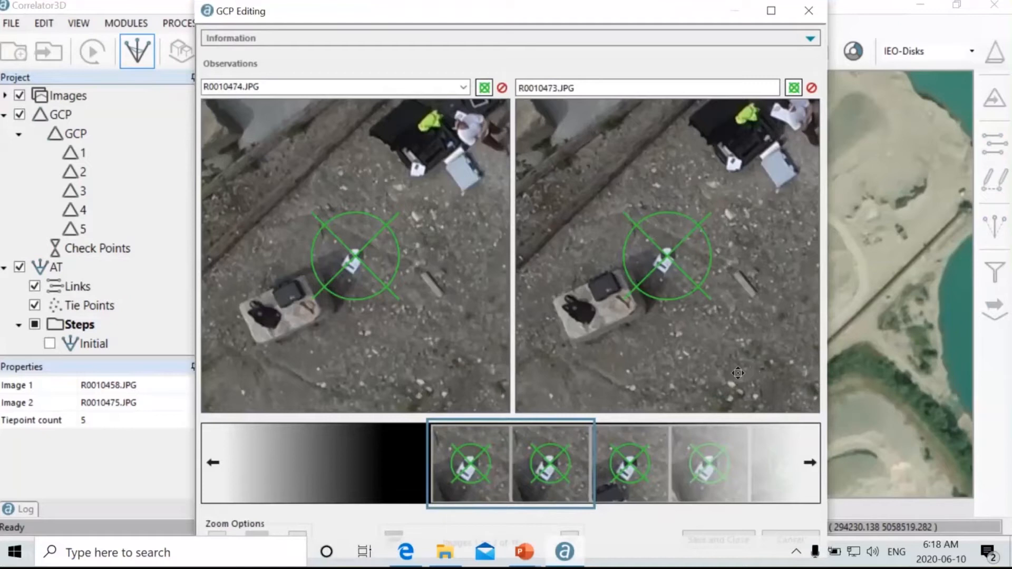
left_click_drag(637, 463, 437, 474)
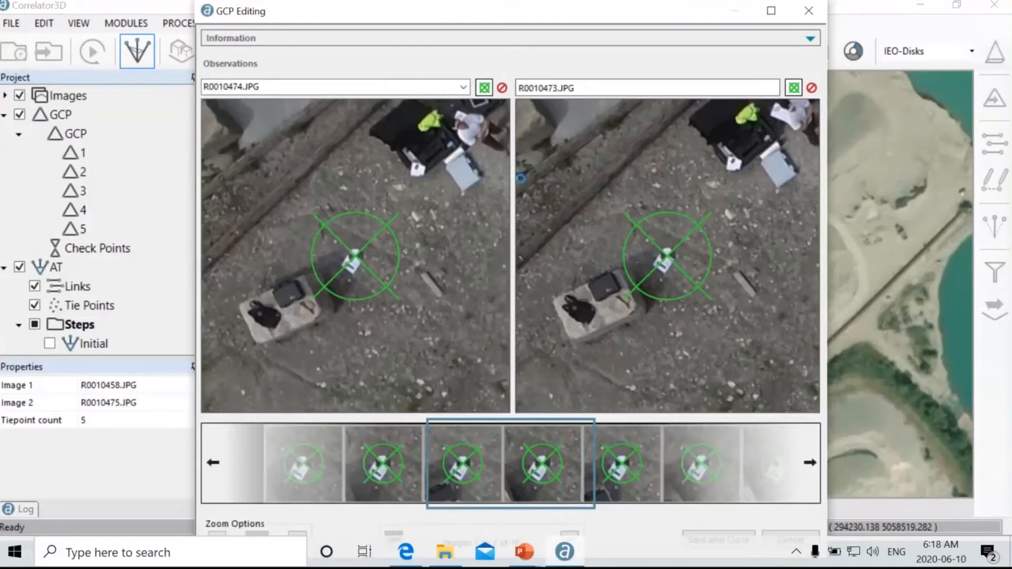
left_click(809, 10)
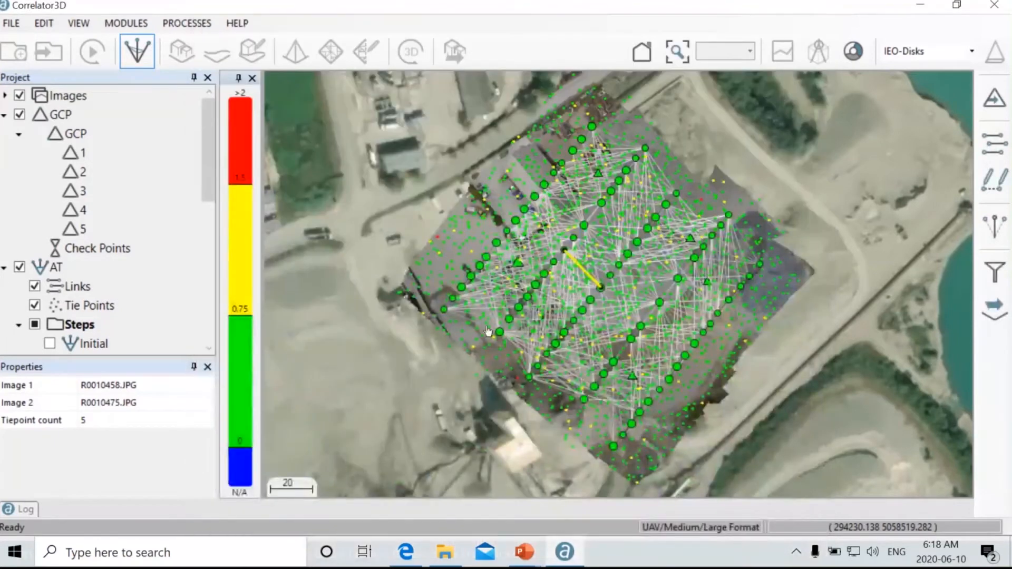
Step: Review the Bundle Adjustment settings and close them without processing
mouse_move(192, 229)
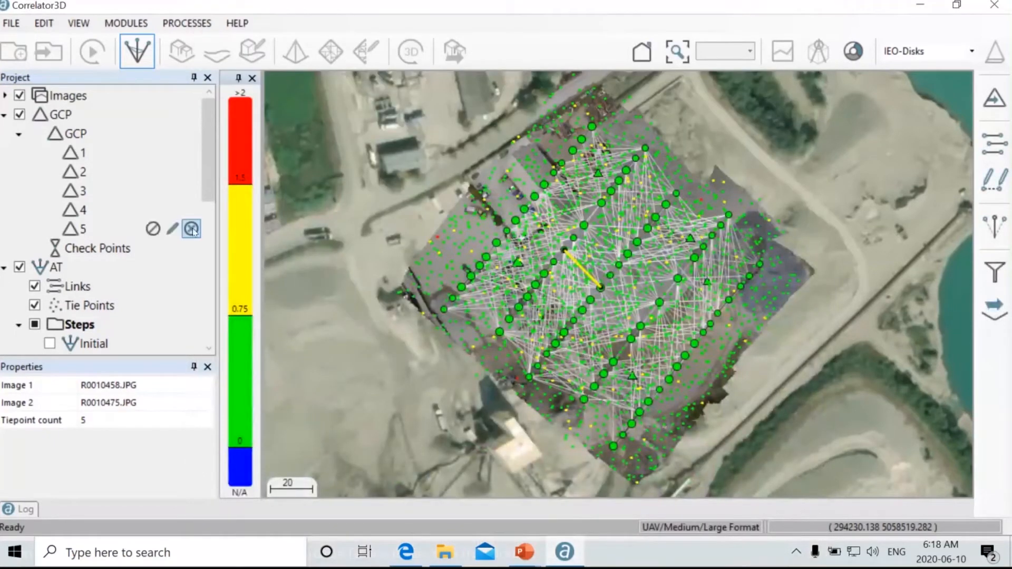
left_click(995, 226)
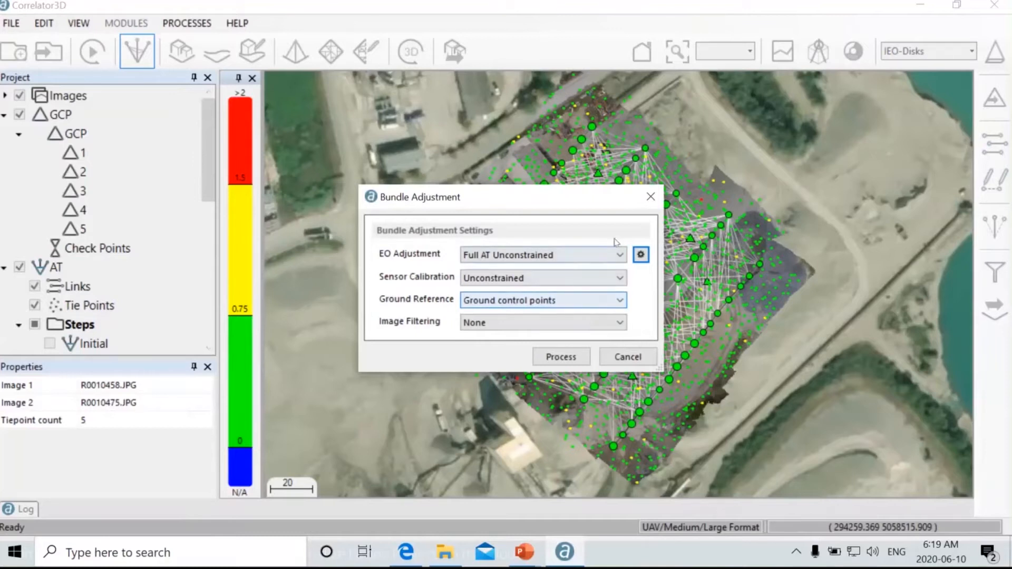
left_click(654, 200)
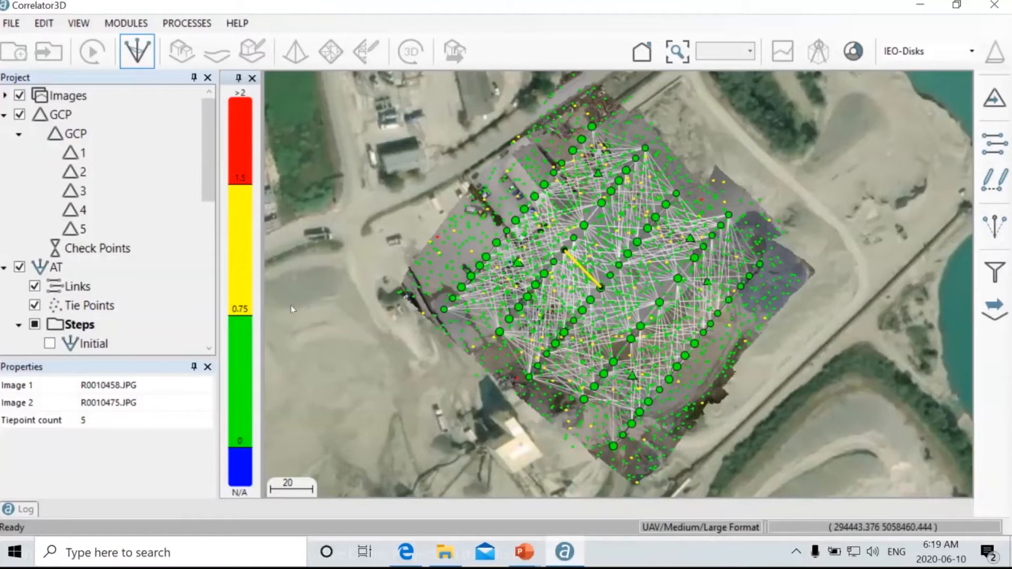
Step: Open the quality report for Step_1 and review its project summary and bundle adjustment parameters
left_click_drag(208, 166, 200, 220)
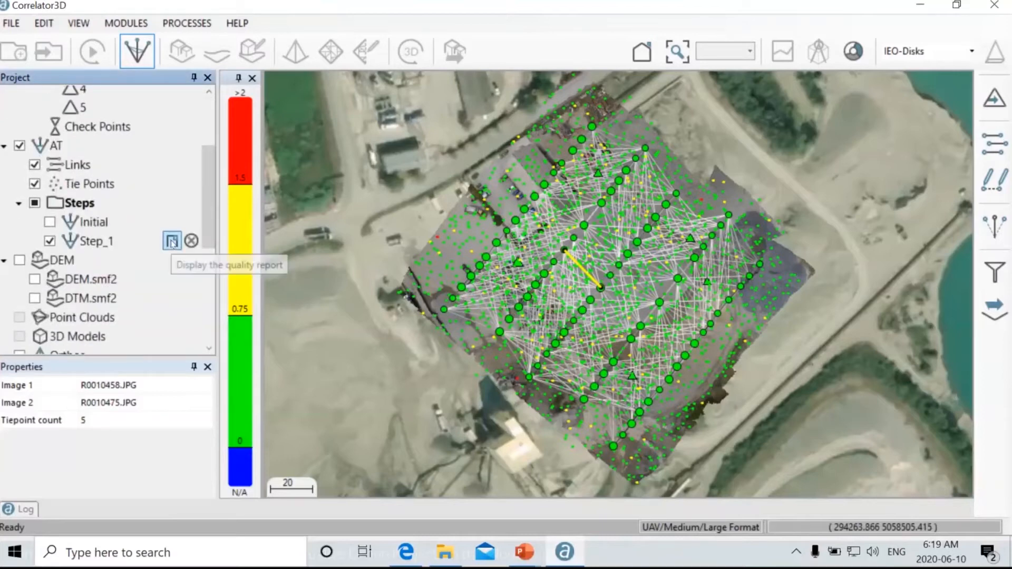
left_click(170, 240)
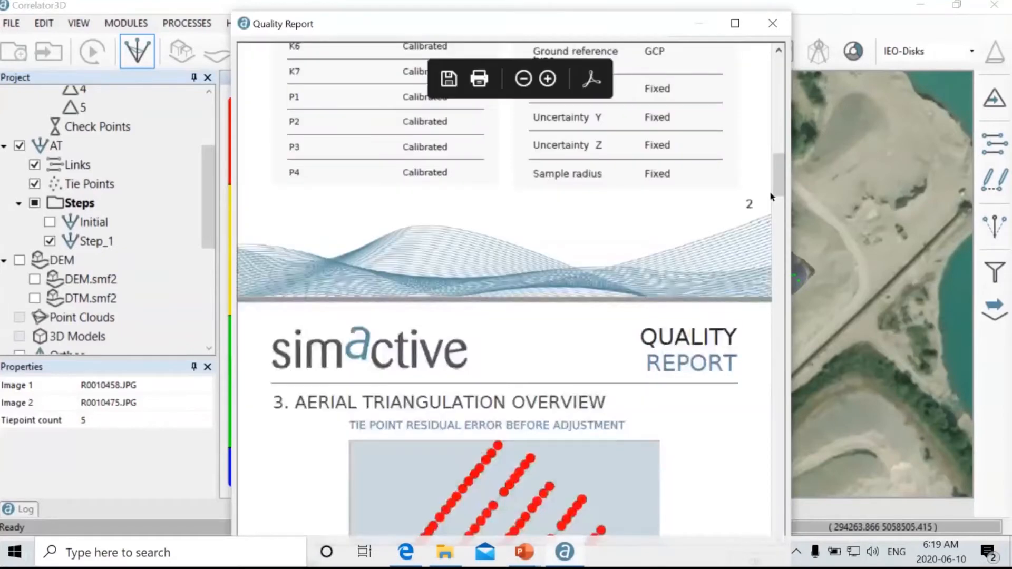
left_click_drag(774, 182, 778, 88)
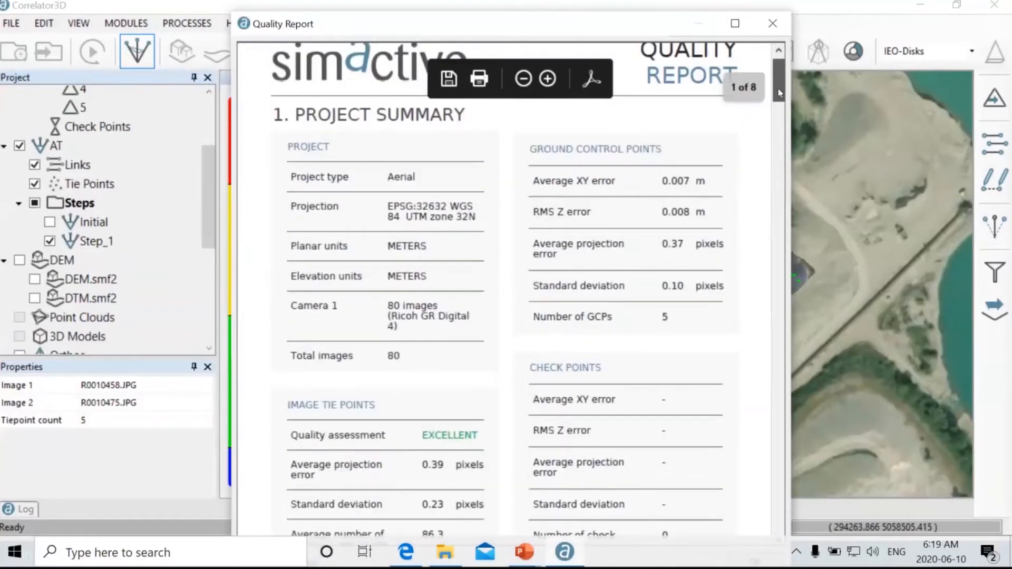
left_click(523, 78)
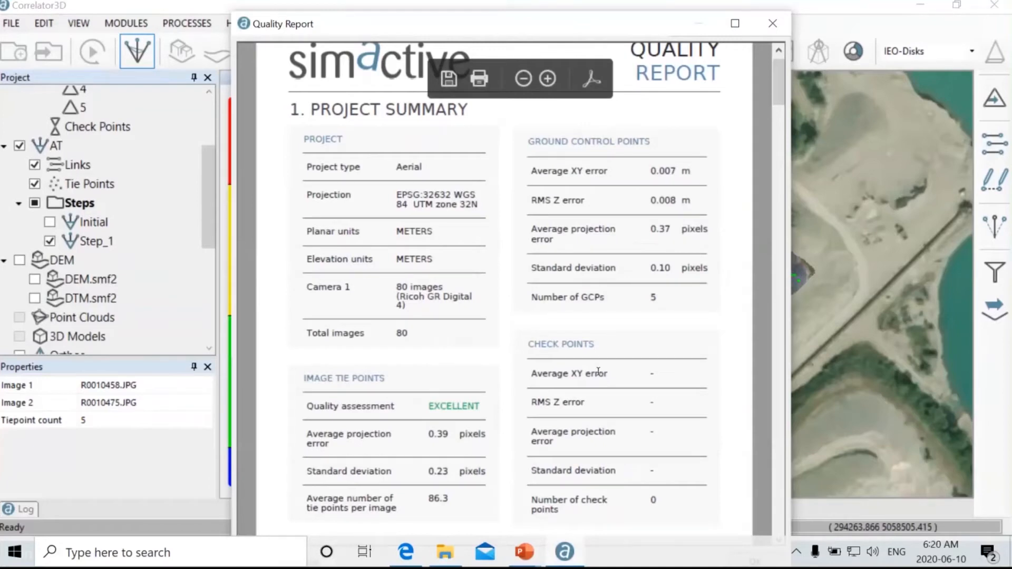
scroll(598, 372, "down", 7)
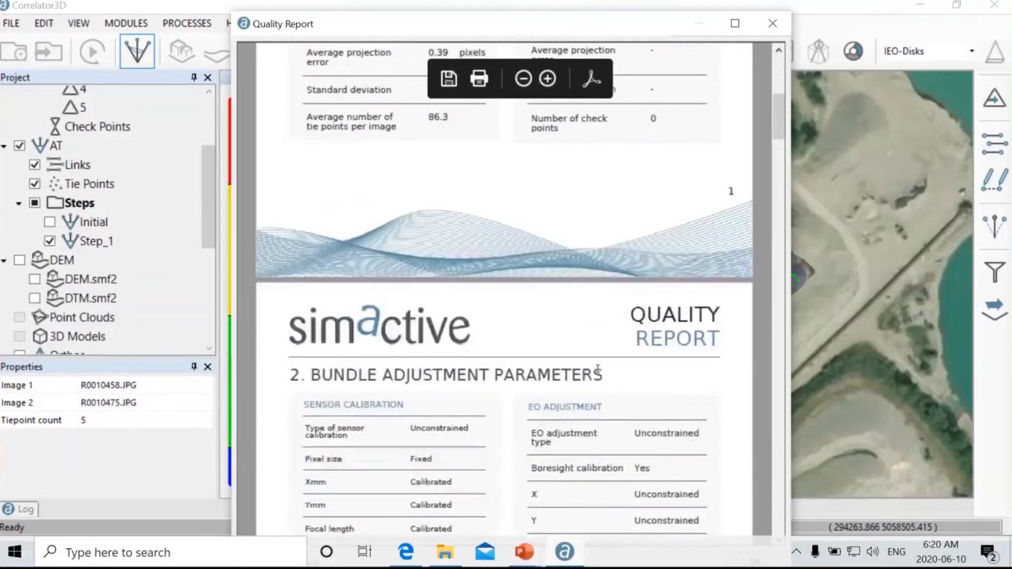
scroll(598, 368, "down", 3)
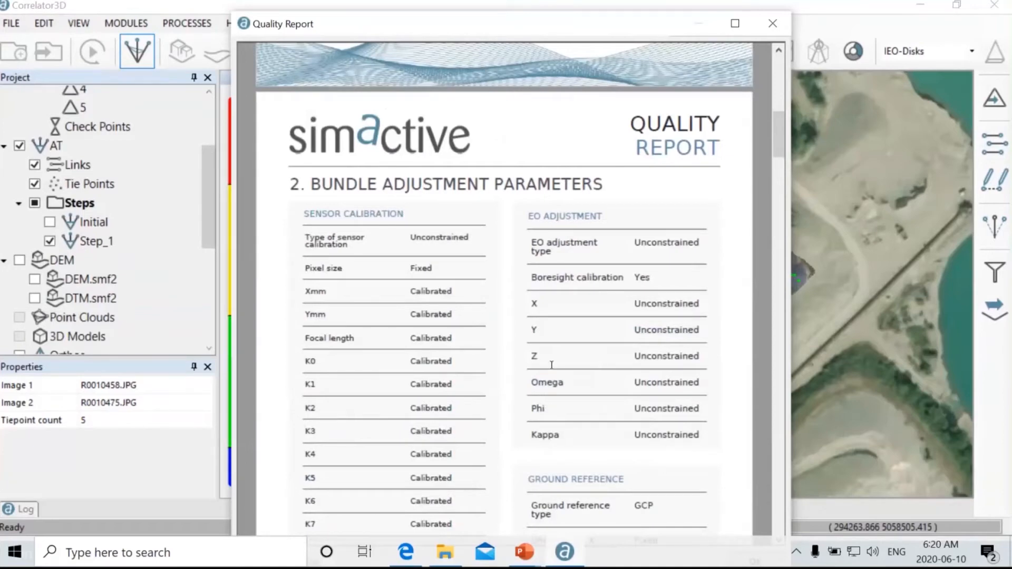
scroll(551, 365, "down", 8)
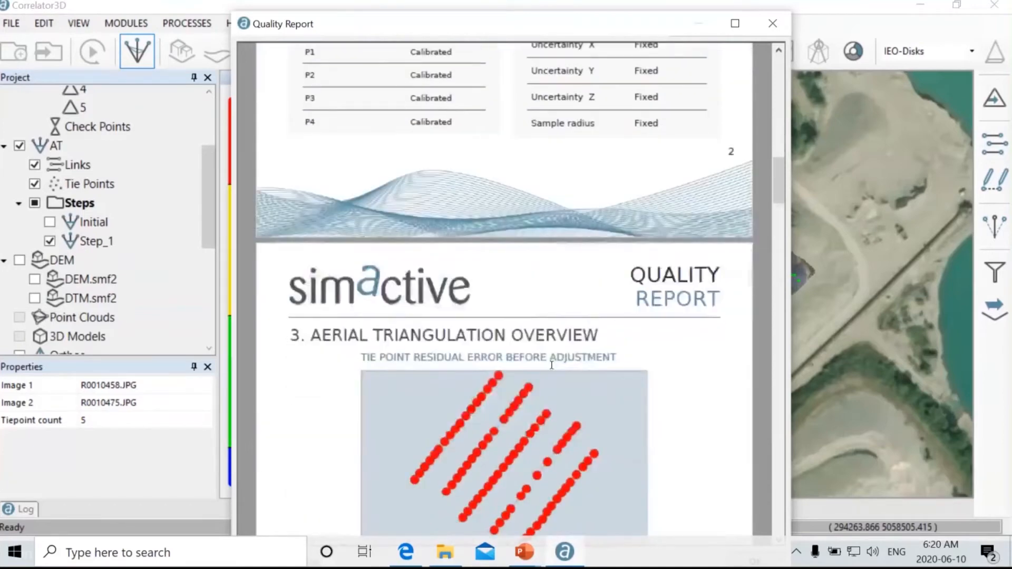
scroll(551, 364, "down", 1)
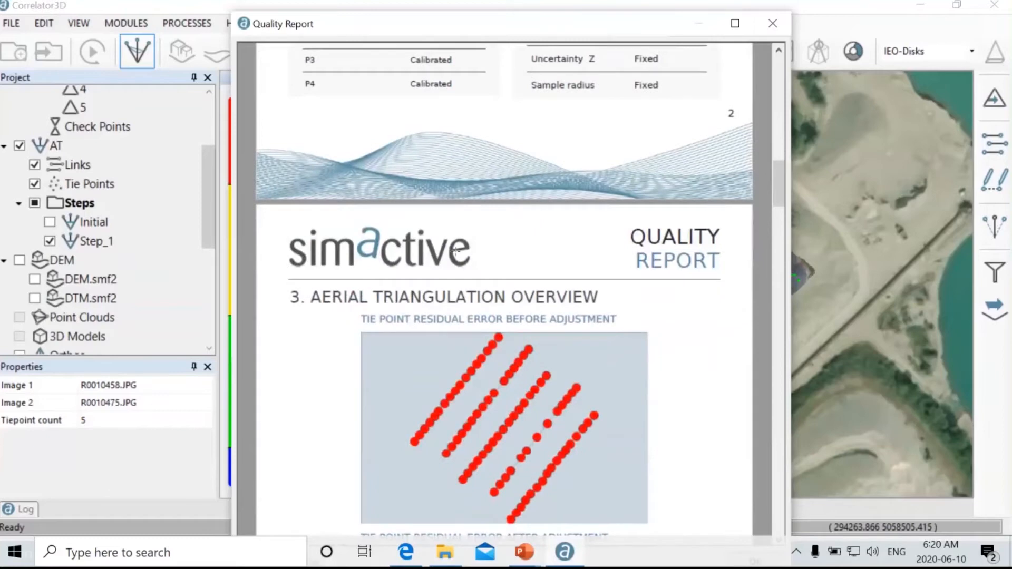
Step: Examine the report's tie point residual errors, sensor calibration, control point analysis and system information, closing the report at the end
scroll(578, 290, "down", 10)
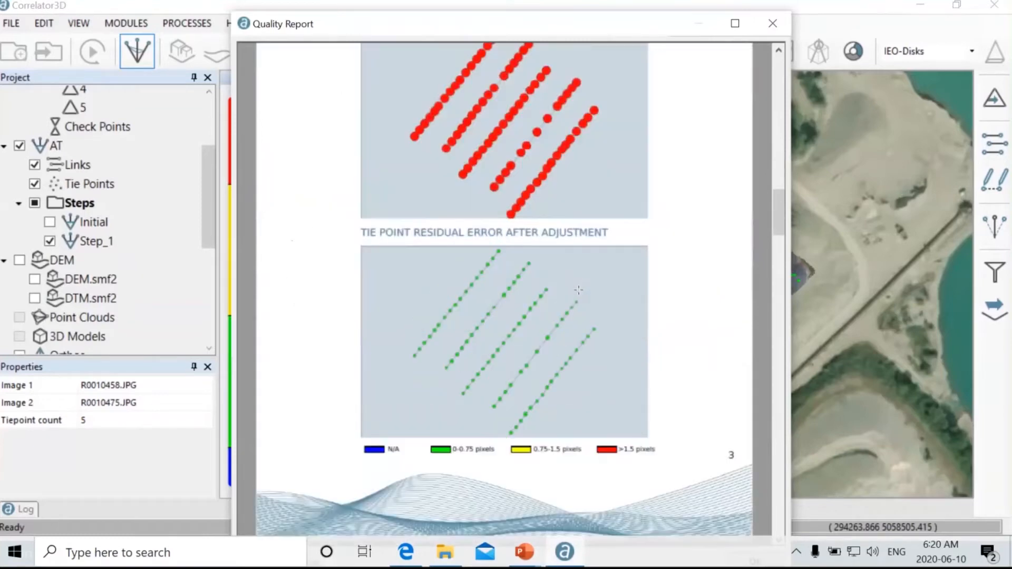
scroll(365, 429, "down", 10)
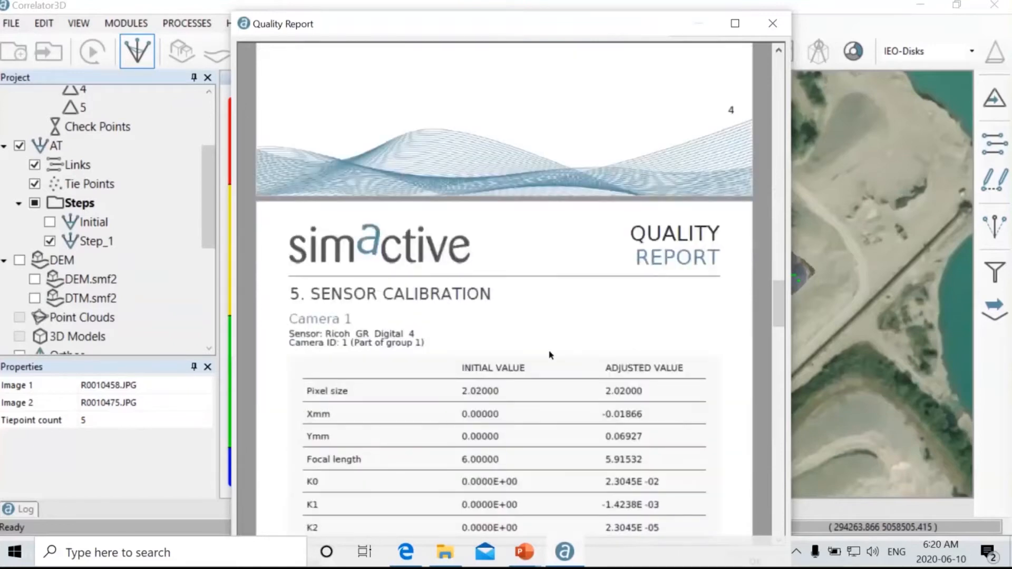
scroll(550, 355, "down", 10)
scroll(549, 355, "down", 7)
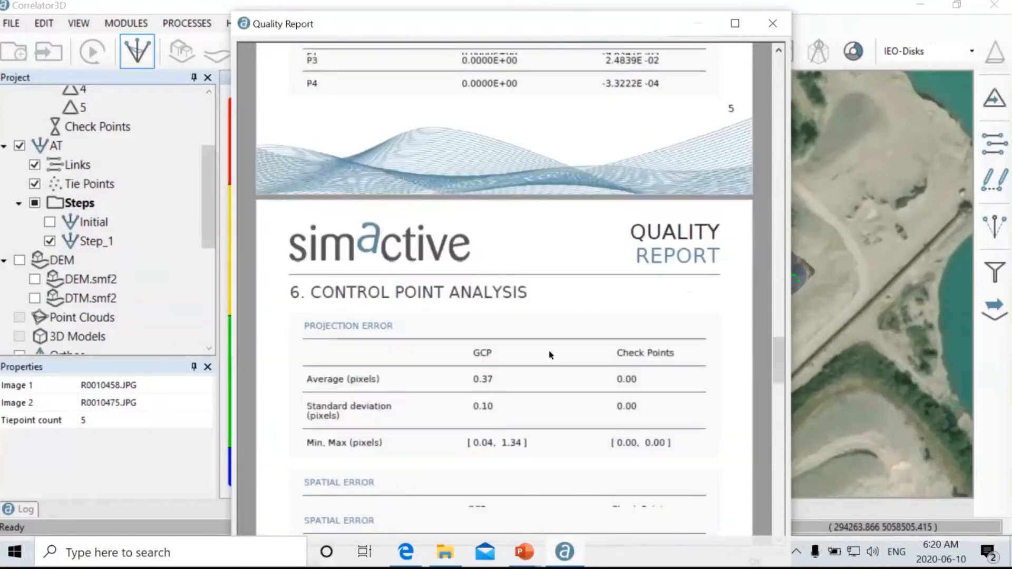
scroll(627, 391, "down", 7)
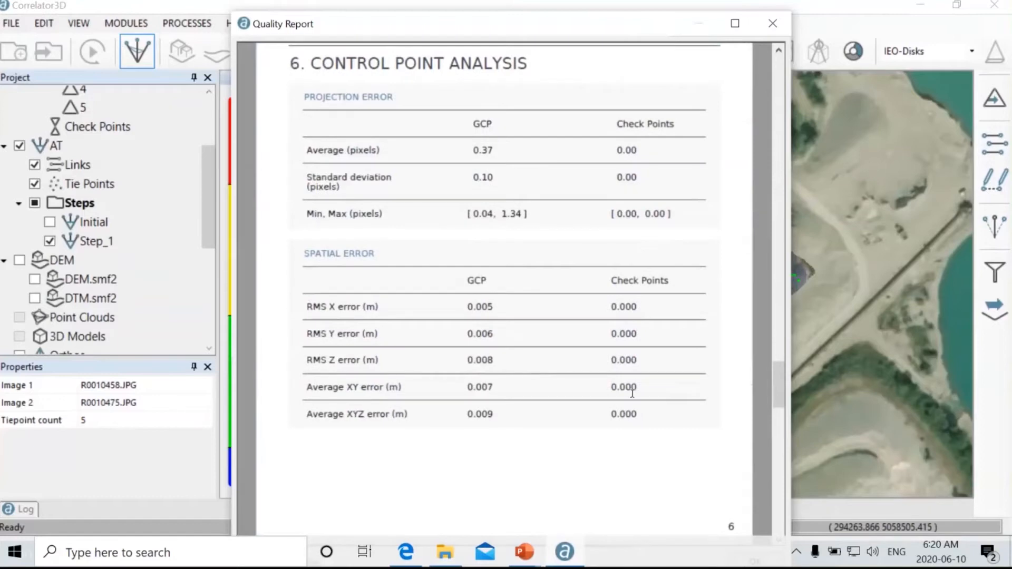
scroll(631, 392, "down", 2)
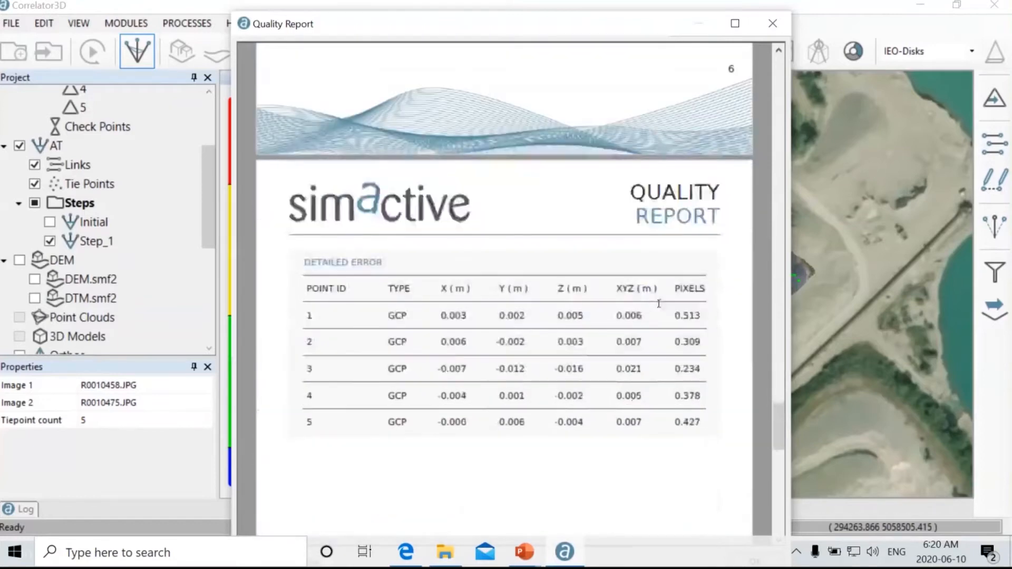
scroll(609, 307, "down", 5)
scroll(609, 307, "down", 7)
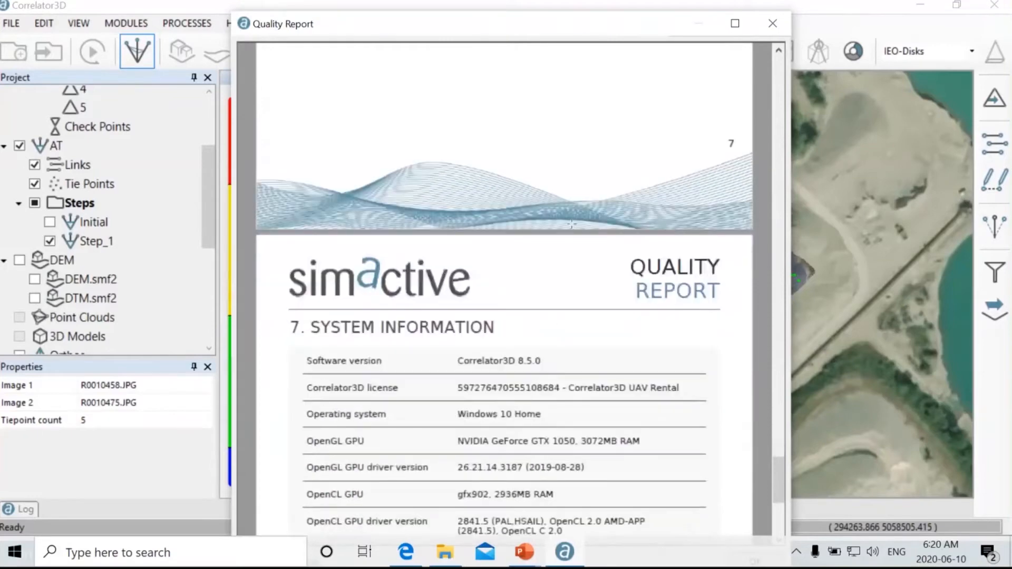
left_click(773, 23)
Step: Leave the aerial triangulation module and review the DSM Generation resolution and accuracy settings, closing them without processing
left_click(146, 54)
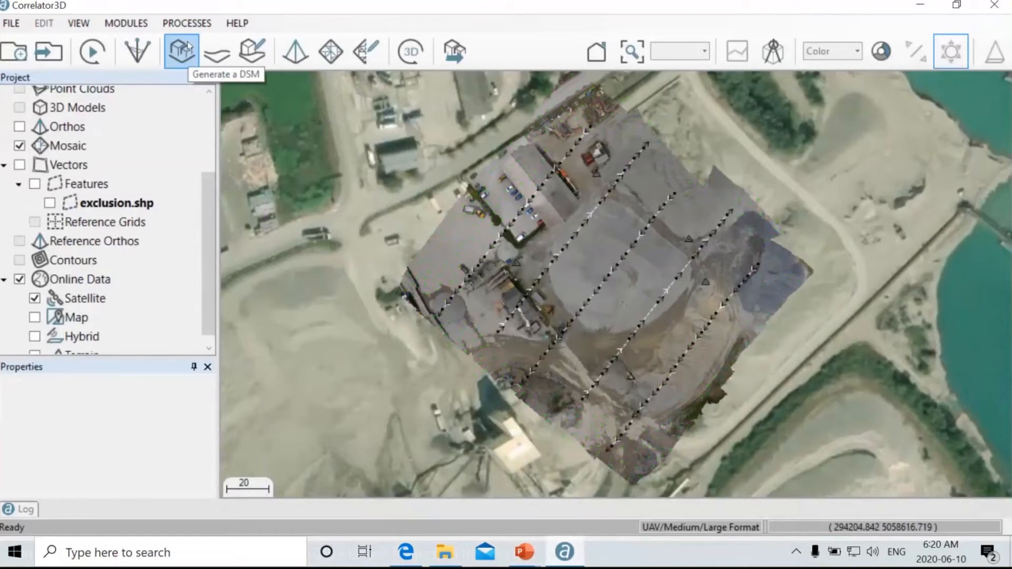
left_click(188, 42)
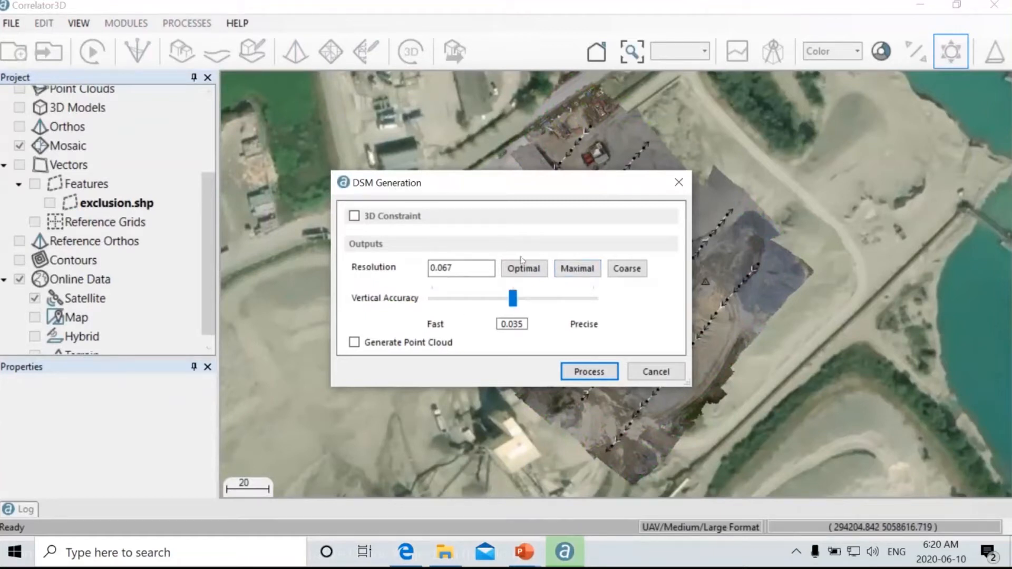
left_click_drag(464, 267, 410, 263)
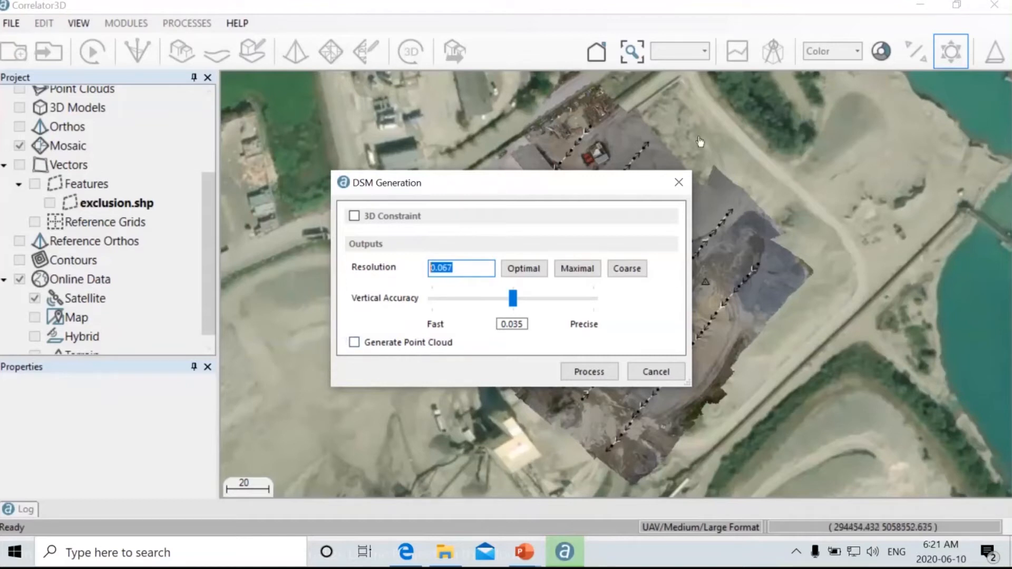
left_click(678, 181)
Step: Display DEM.smf2 with the mosaic hidden, and switch to DTM.smf2 to compare the surface and terrain models
scroll(122, 153, "up", 3)
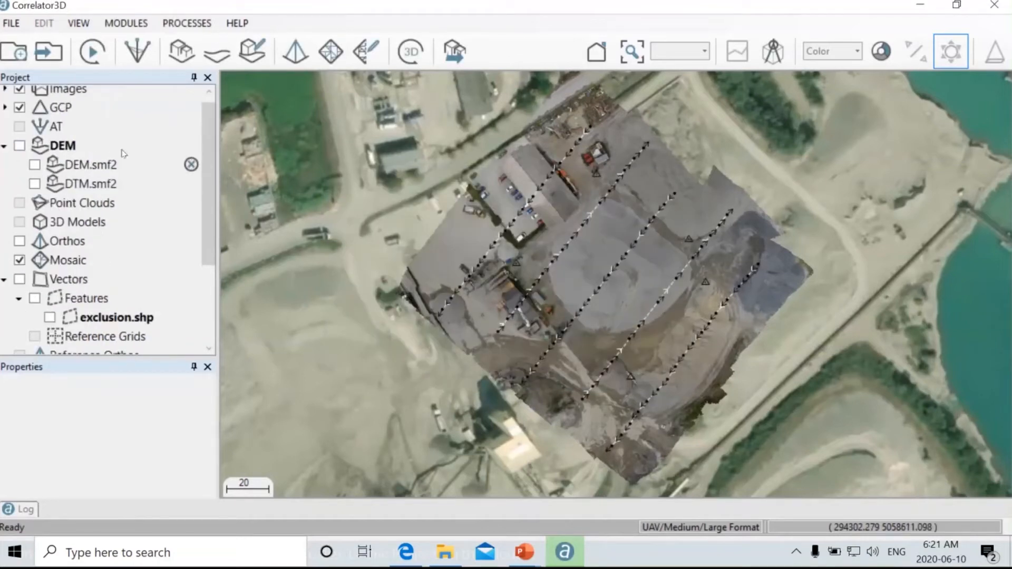
left_click(35, 164)
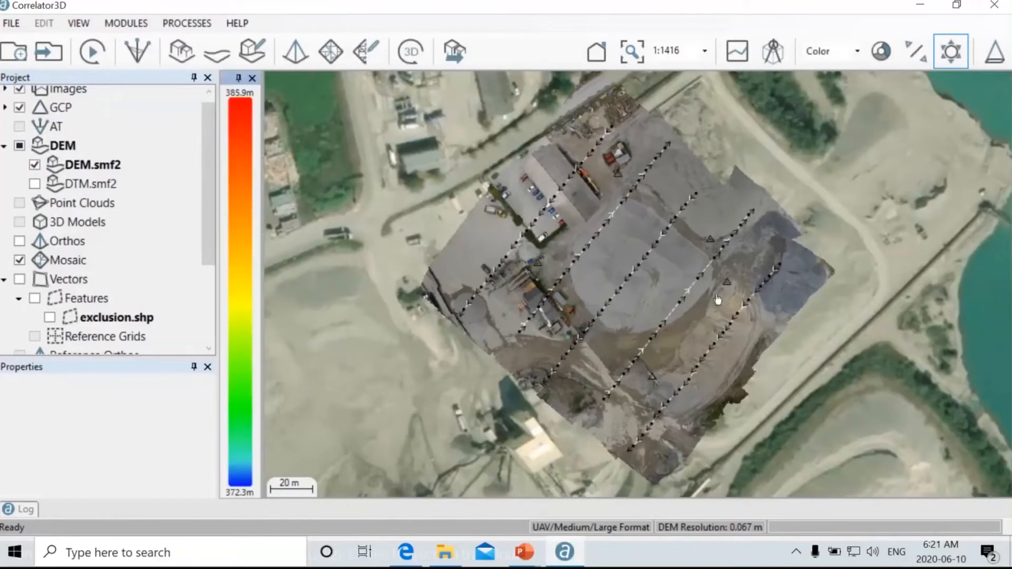
left_click(19, 259)
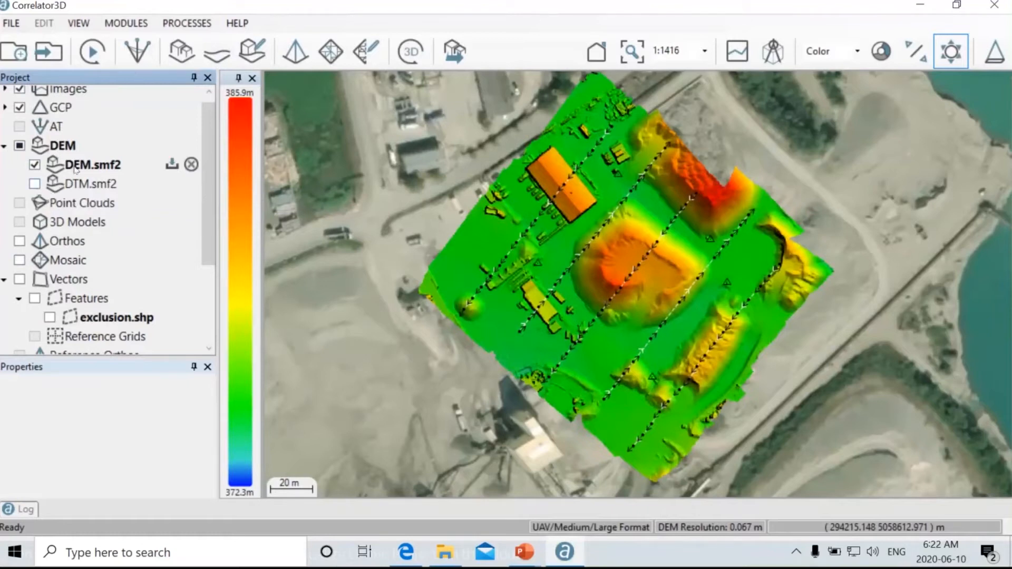
left_click(34, 184)
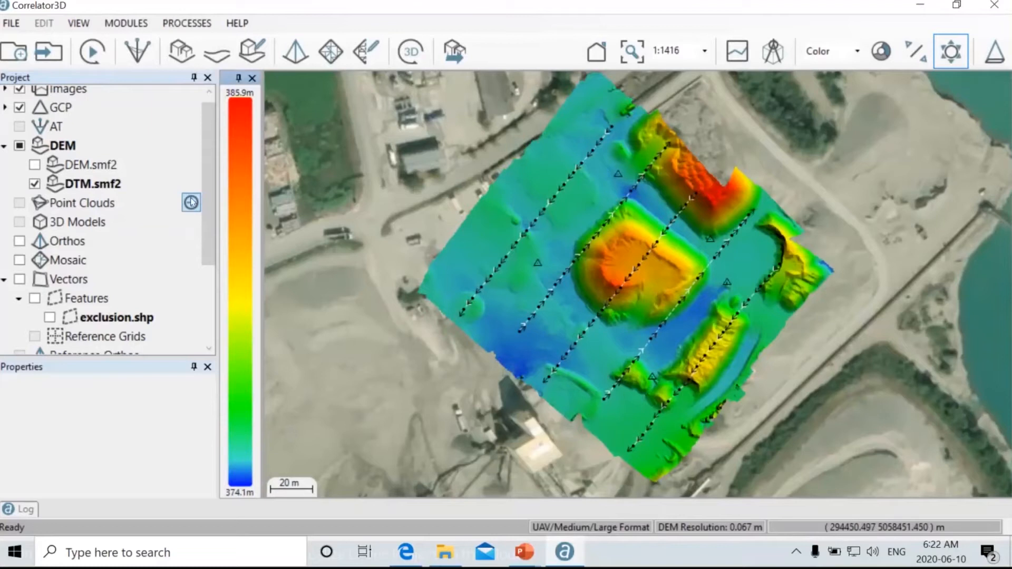
Step: Review the DTM Extraction constraint options without processing, and show the exclusion.shp zone over the terrain model
left_click(182, 51)
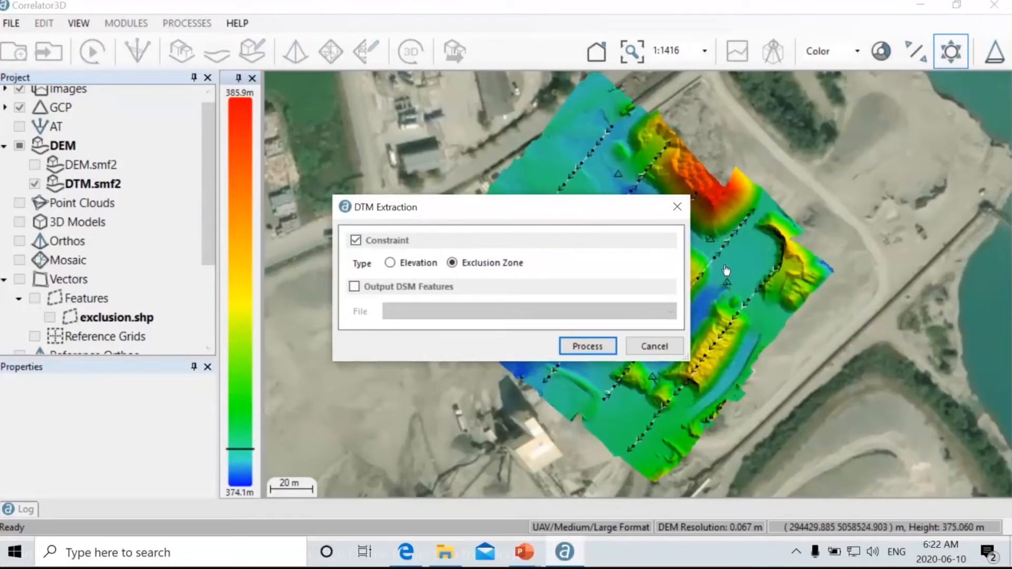
left_click(677, 209)
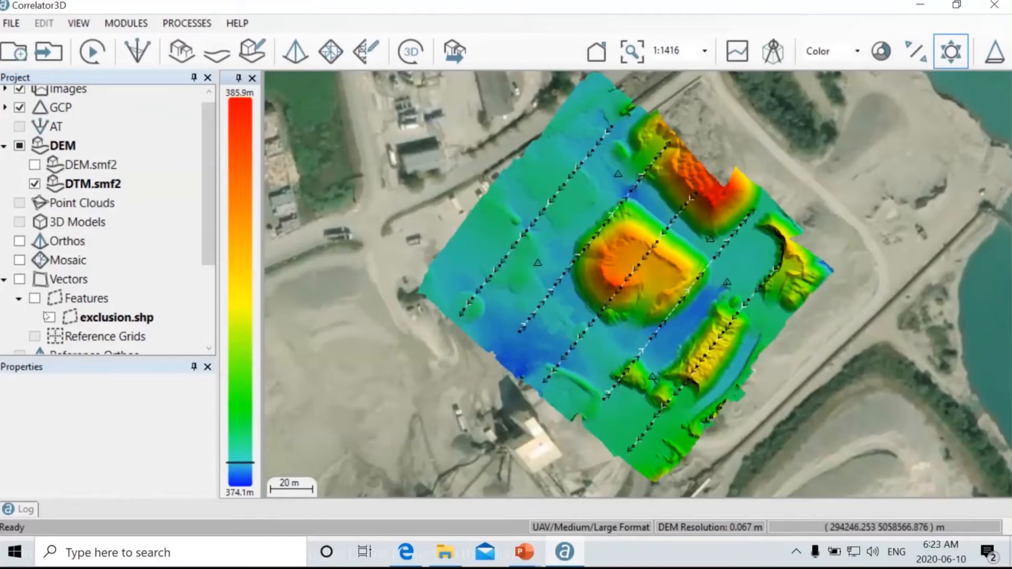
left_click(34, 299)
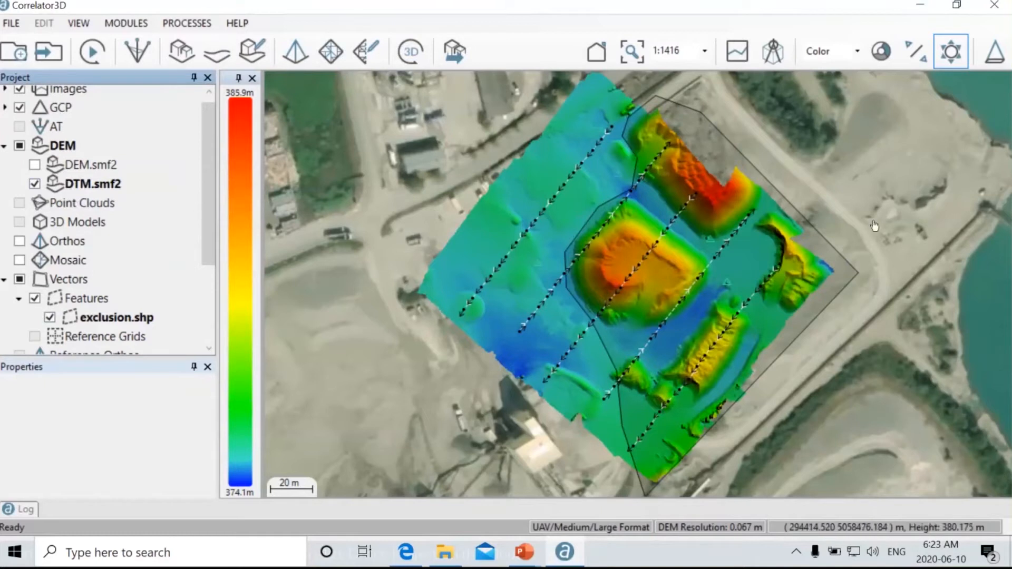
Step: Review the Orthorectification settings without processing, and load the orthos onto the map
left_click(291, 57)
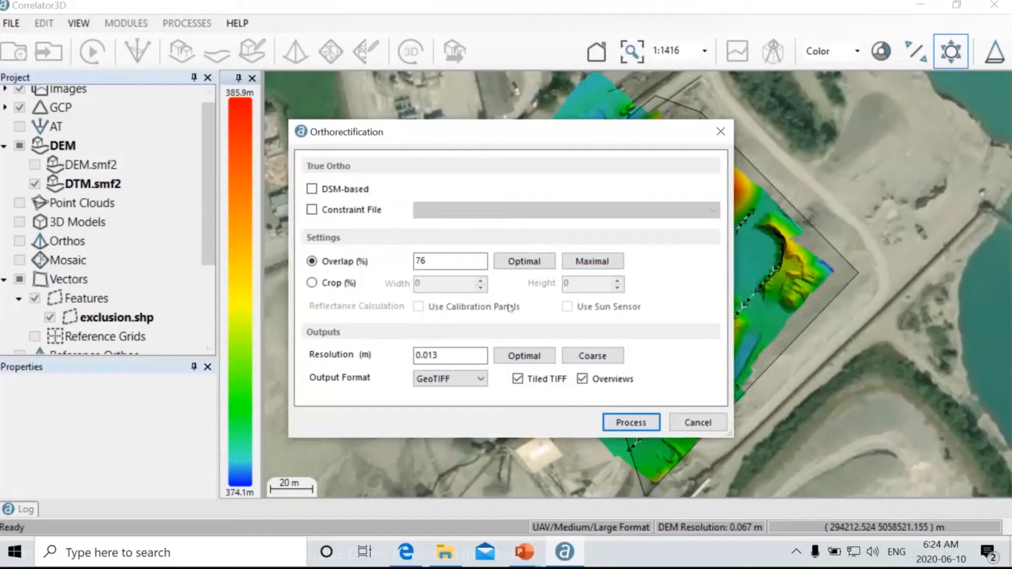
left_click(720, 131)
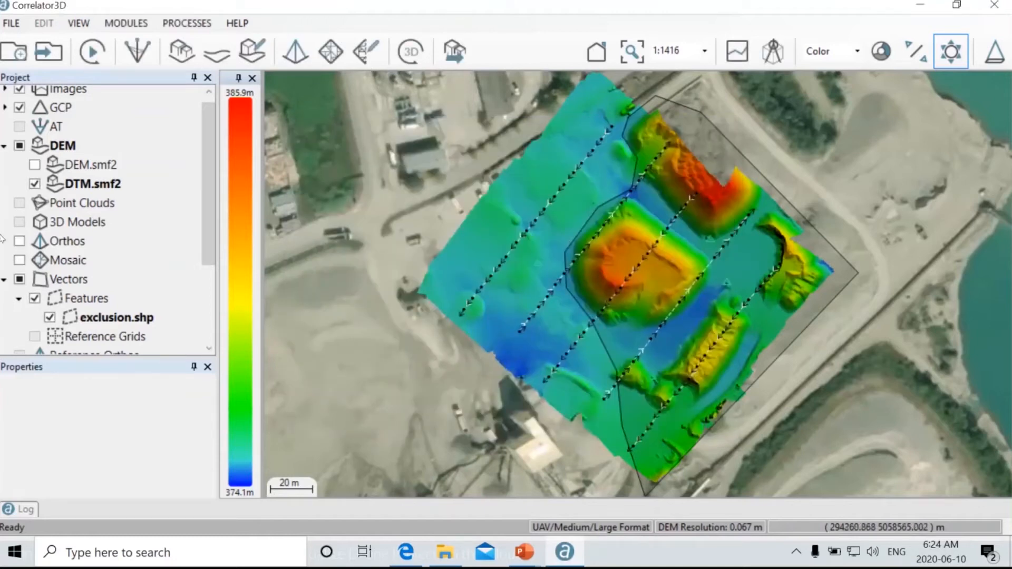
left_click(19, 244)
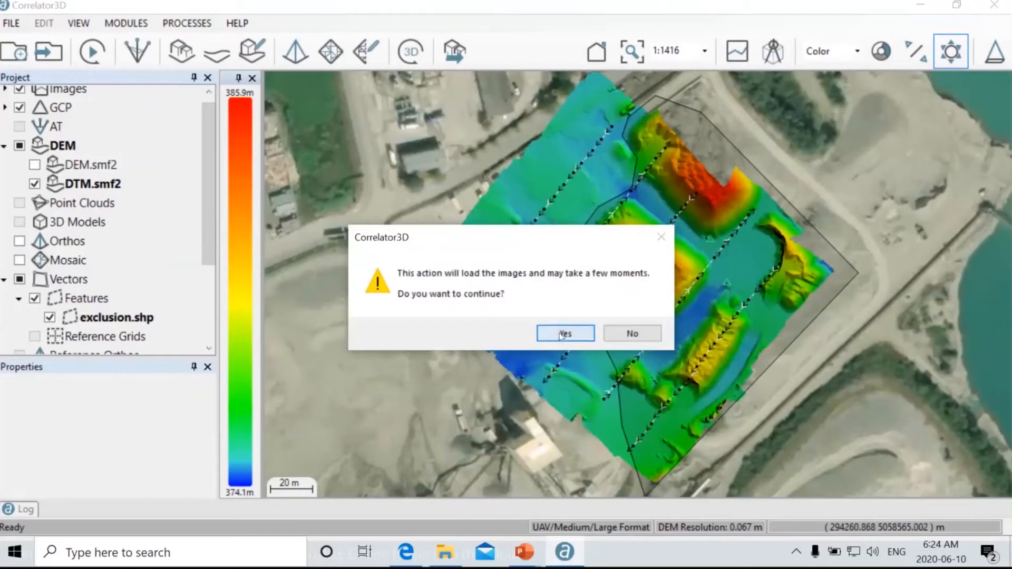
left_click(563, 330)
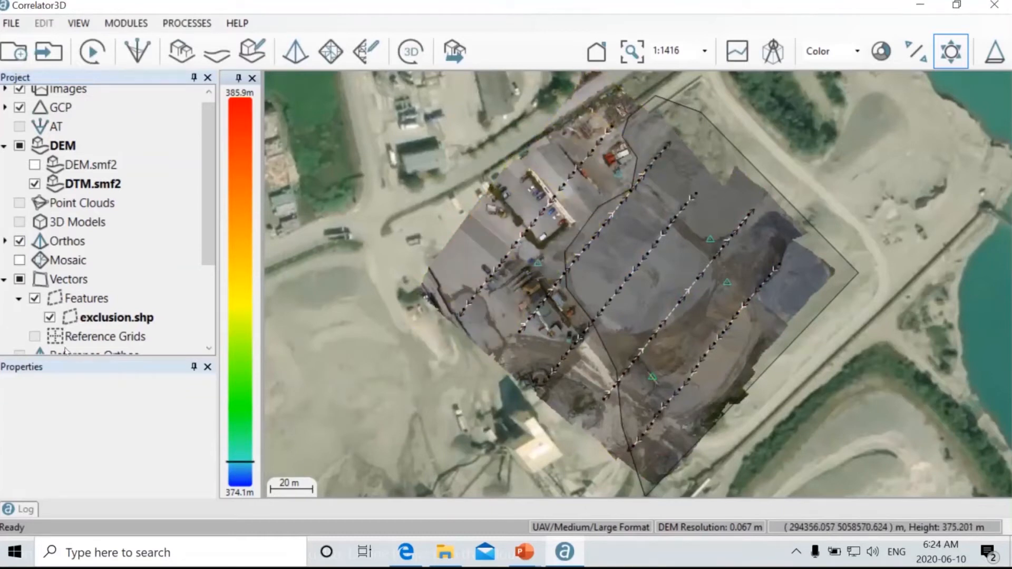
Step: Review the Mosaic Creation settings without processing, and show the mosaic on the map in place of the orthos
left_click(332, 52)
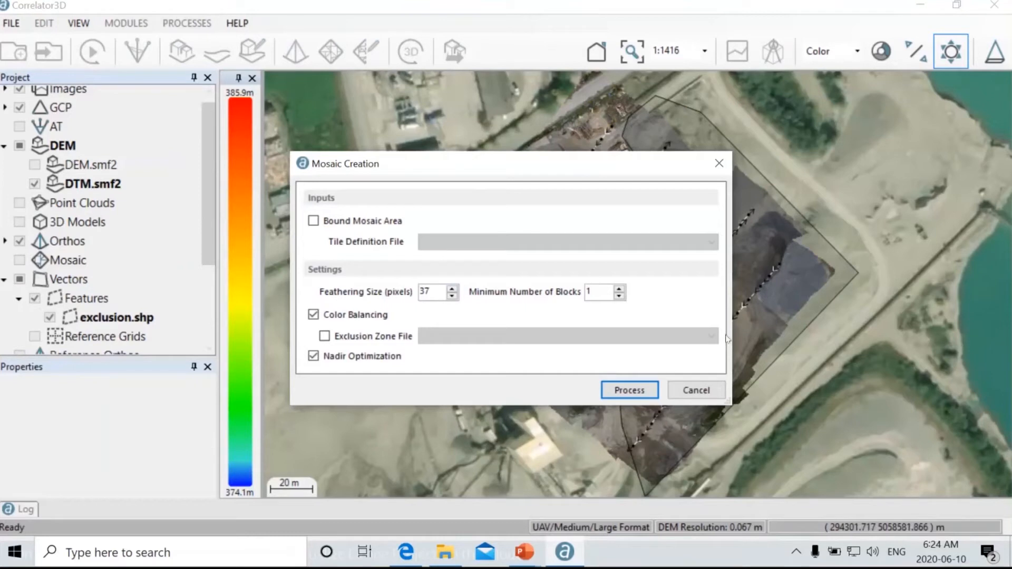
left_click(717, 163)
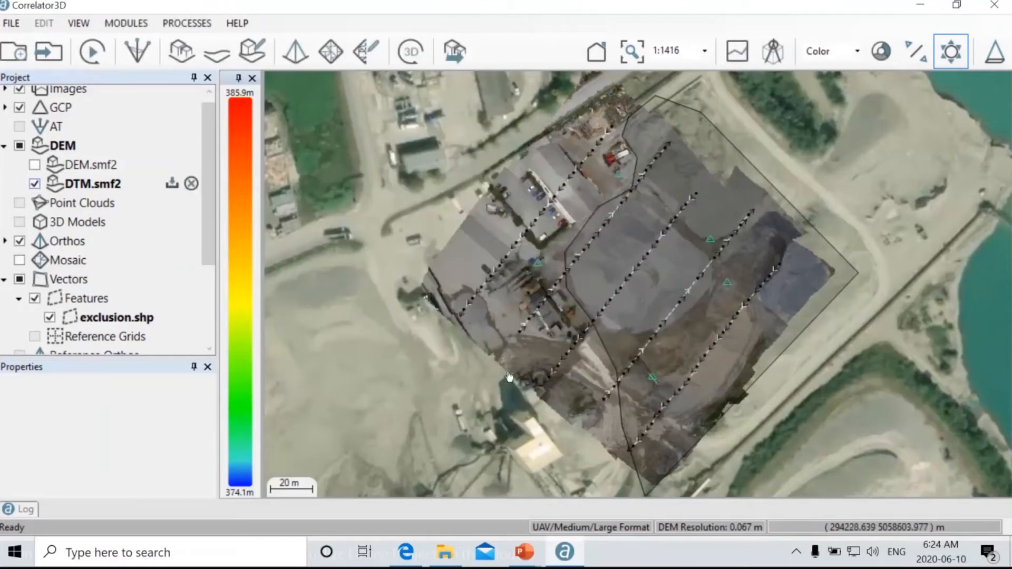
left_click(19, 241)
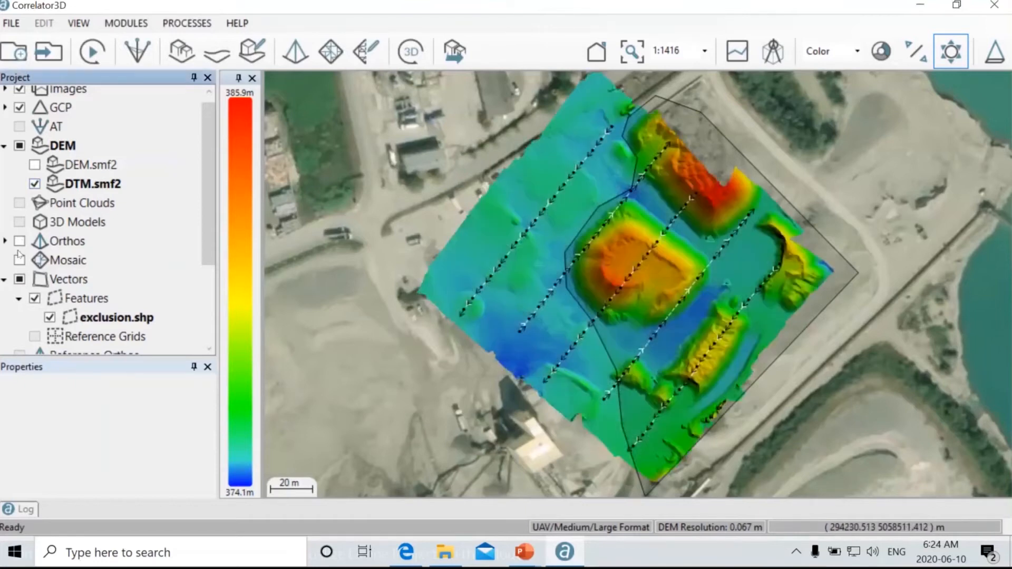
left_click(19, 260)
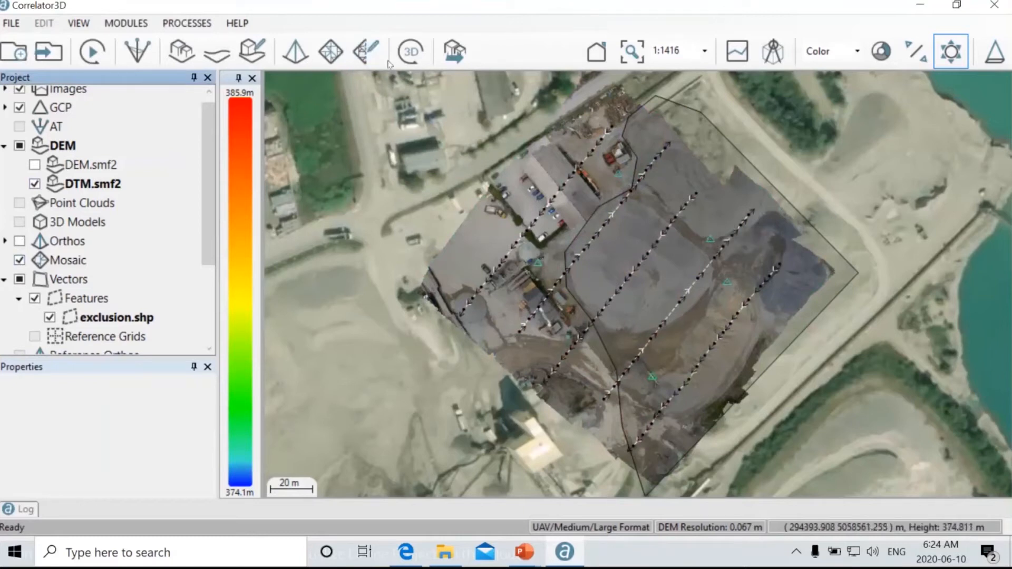
Step: Start mosaic editing, accepting closure of the loaded layers, and open the mosaic tile for seamline editing
left_click(366, 52)
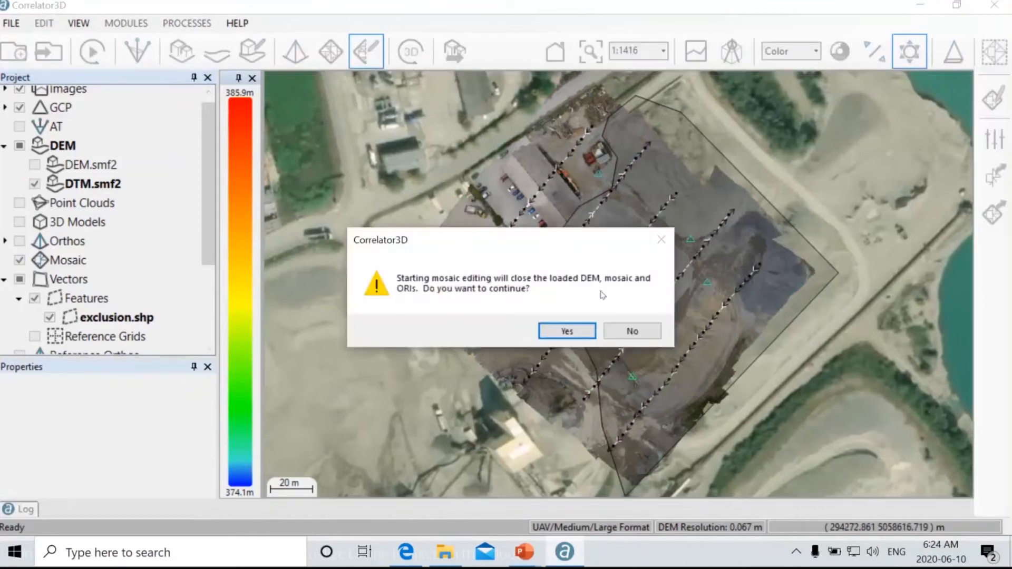
left_click(567, 331)
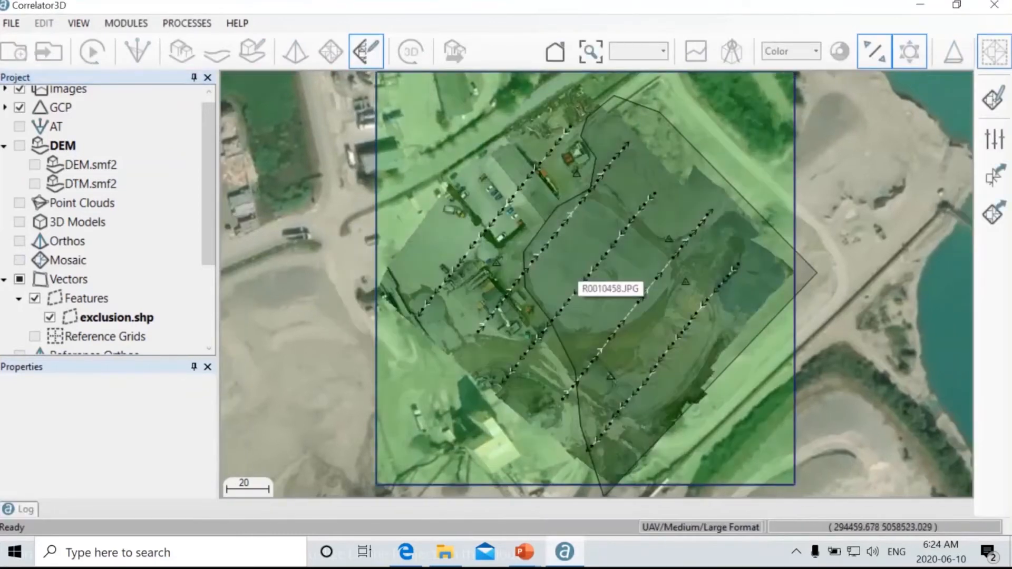
left_click(1001, 93)
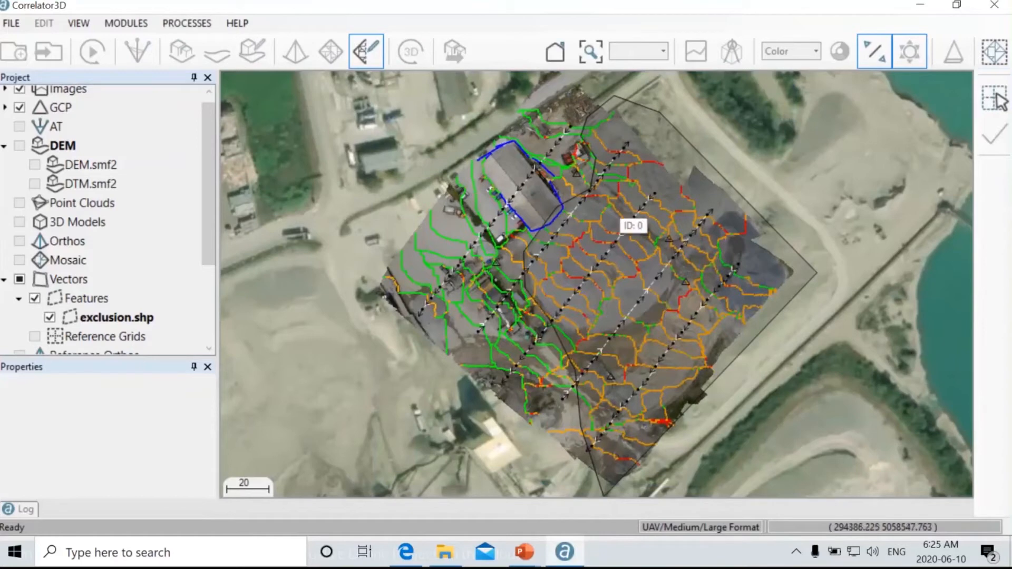
Step: Try to reshape the seamline crossing the gravel area in the middle of the mosaic by moving its vertices, and discard the edit
scroll(580, 275, "up", 1)
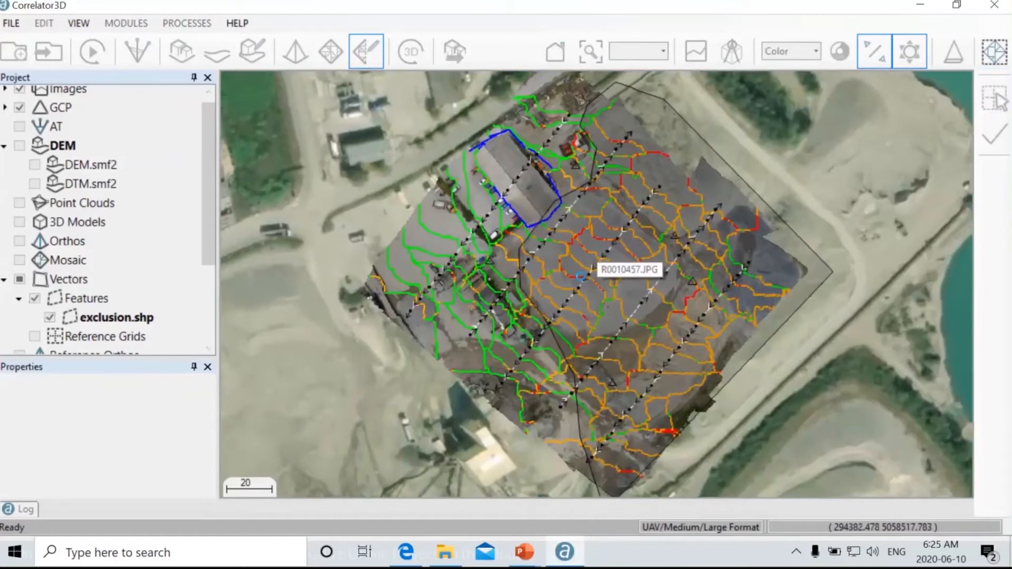
scroll(581, 275, "up", 5)
left_click(518, 256)
left_click_drag(518, 257, 534, 235)
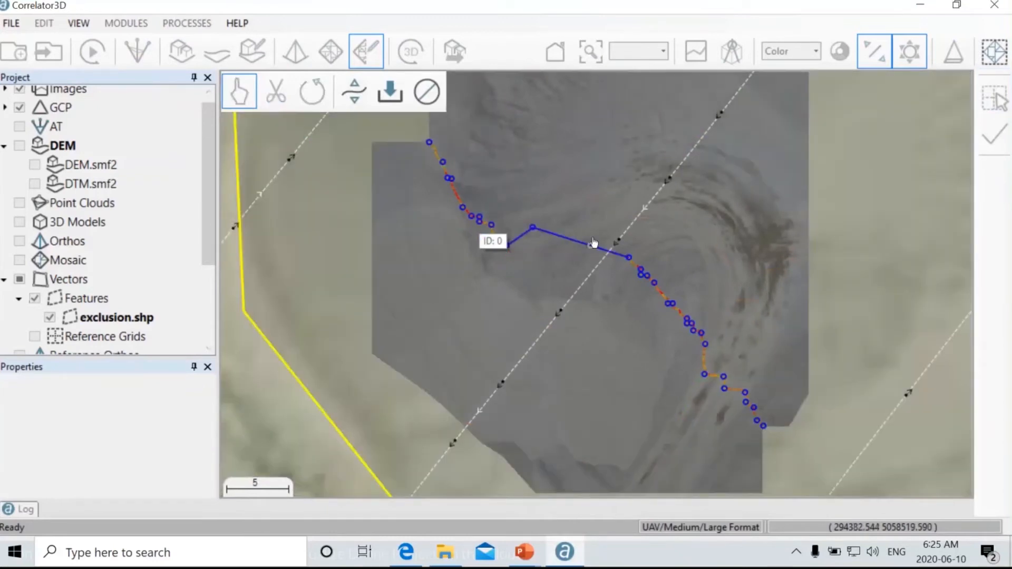
left_click_drag(592, 246, 599, 222)
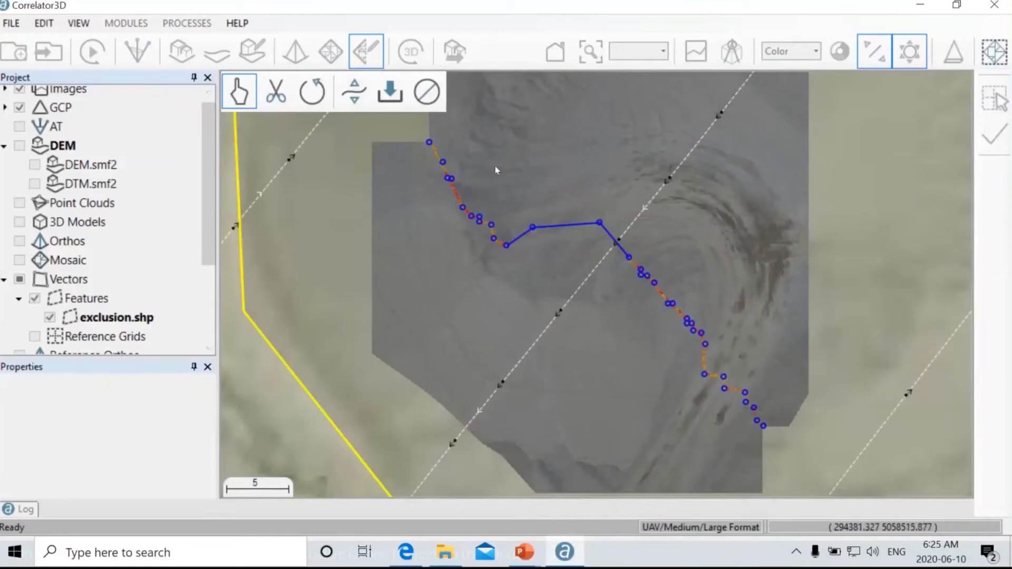
left_click(442, 102)
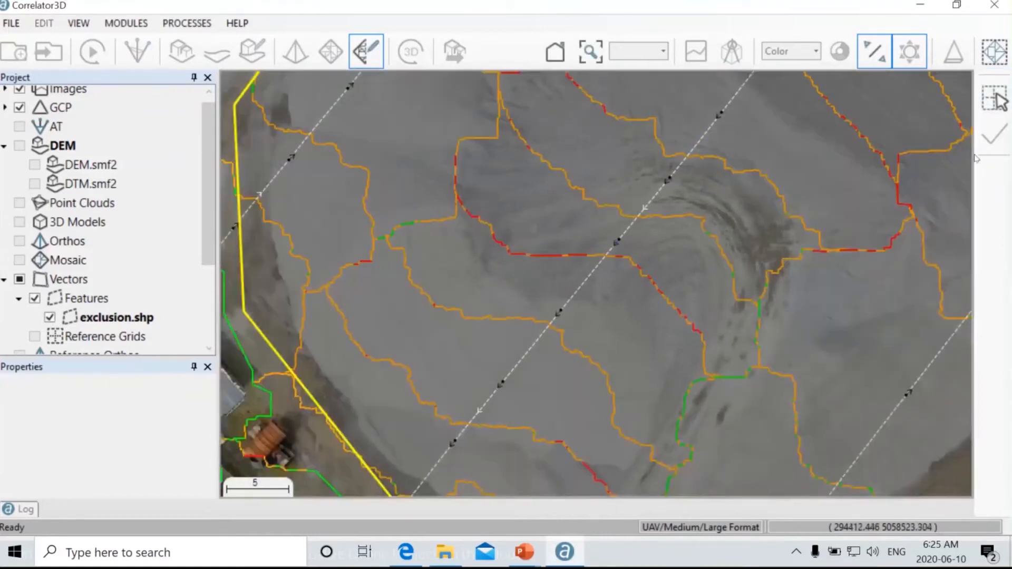
Step: Leave seamline editing, accepting the unloading of the current blocks
left_click(990, 111)
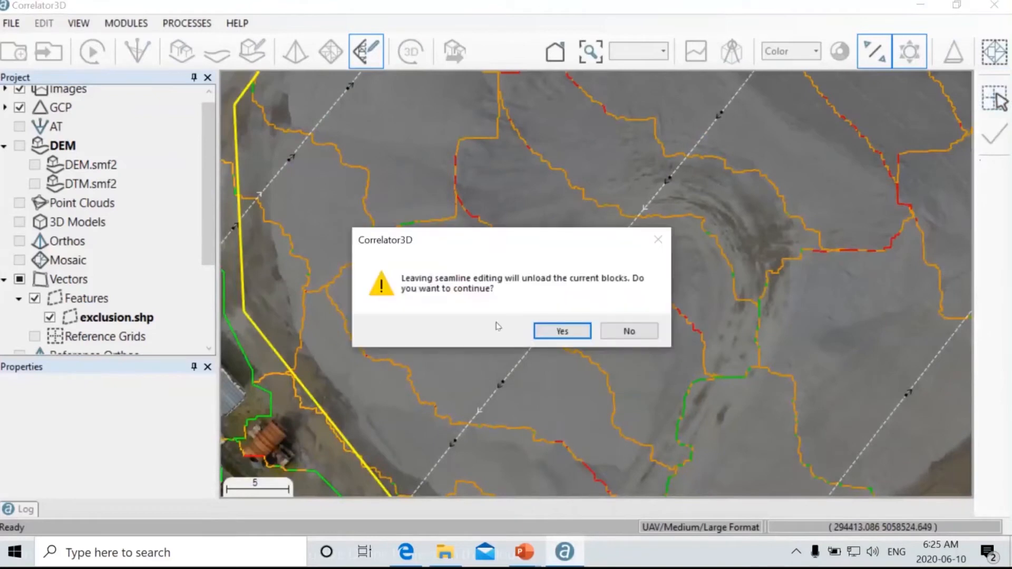
left_click(560, 330)
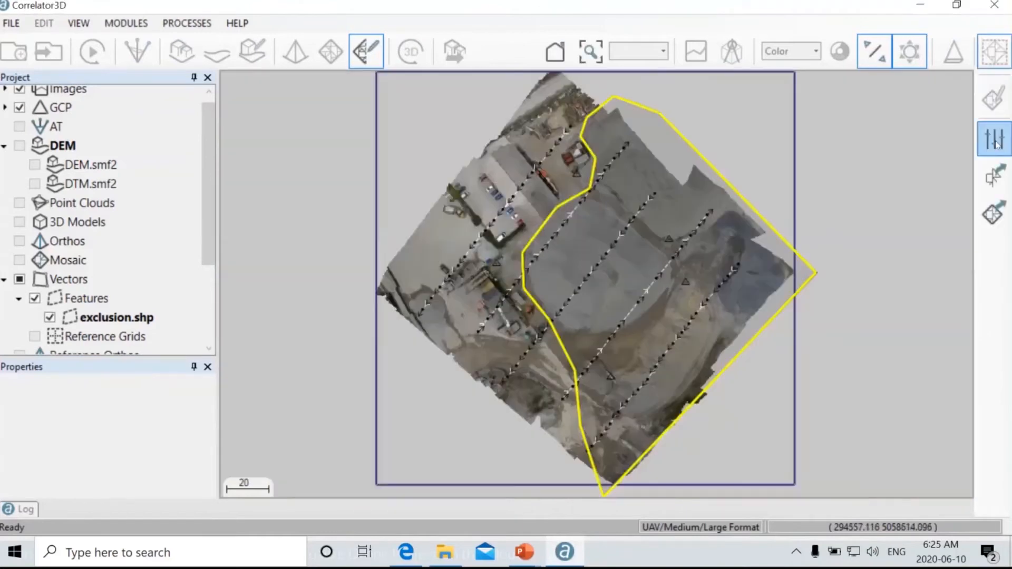
Step: Preview a master gamma of 0.7616 in the mosaic's Color Adjustment, review the band choices, and close without processing
left_click(995, 141)
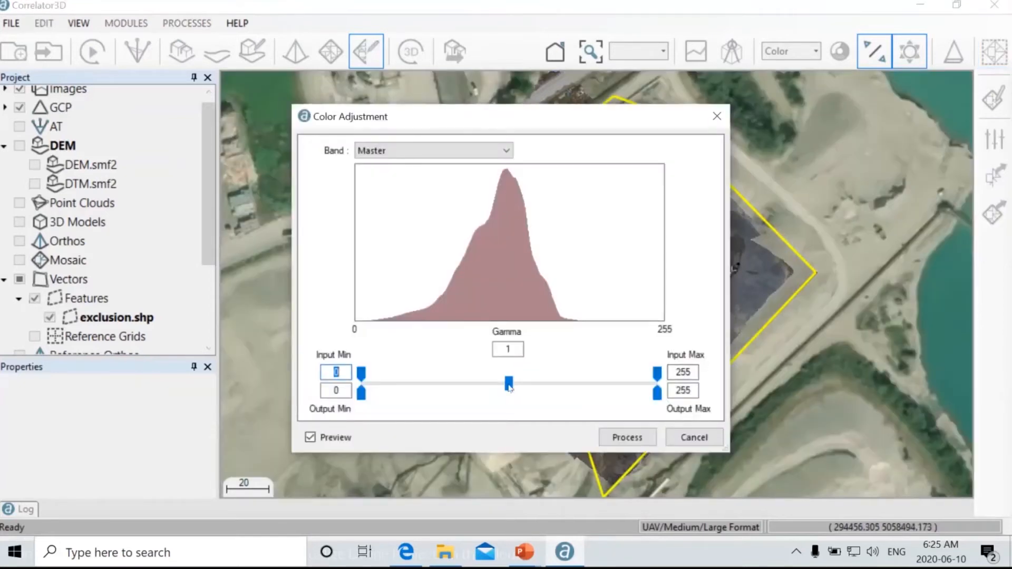
left_click_drag(509, 384, 526, 386)
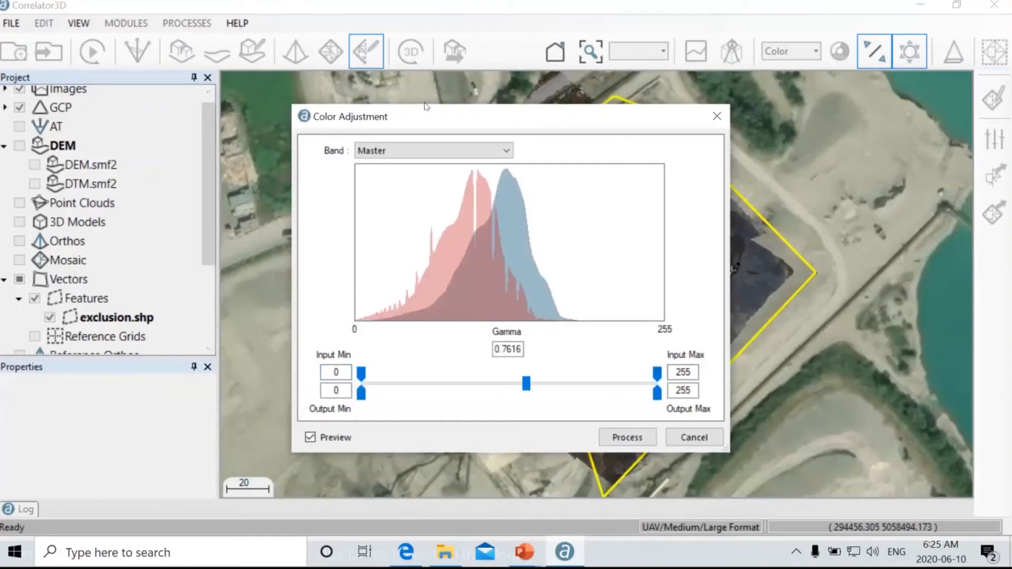
left_click_drag(337, 116, 112, 91)
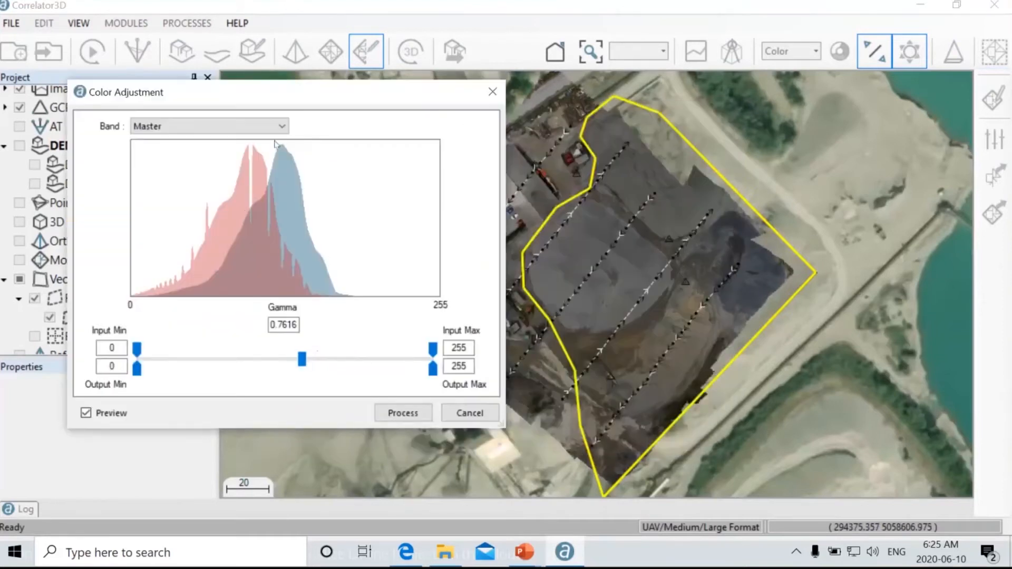
left_click(282, 126)
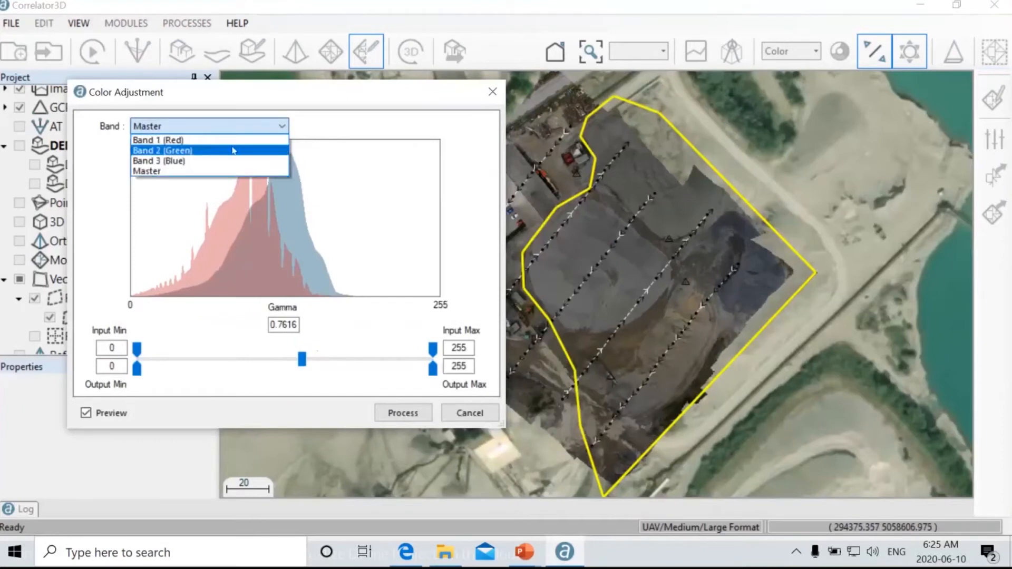
left_click(496, 94)
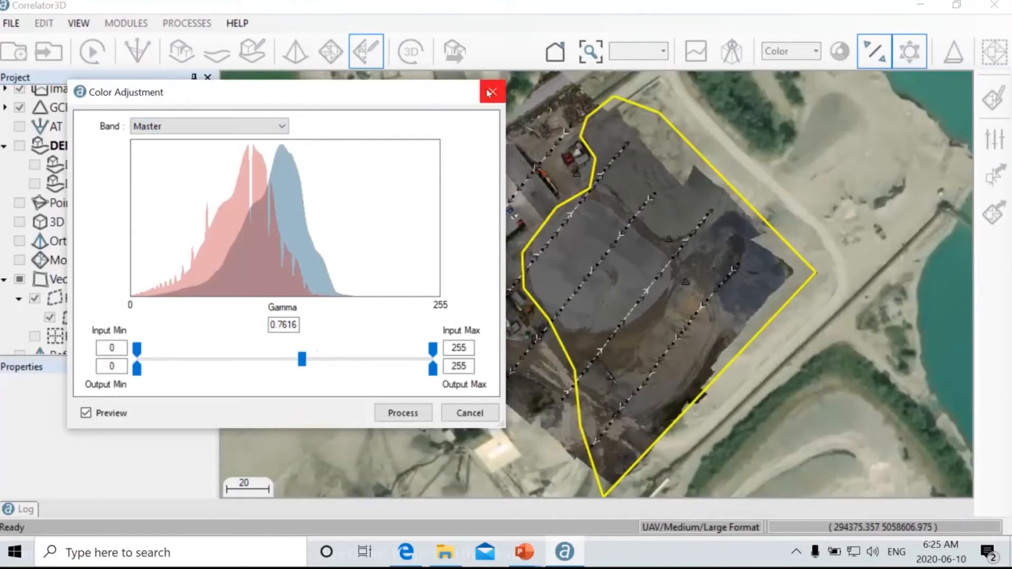
left_click(489, 93)
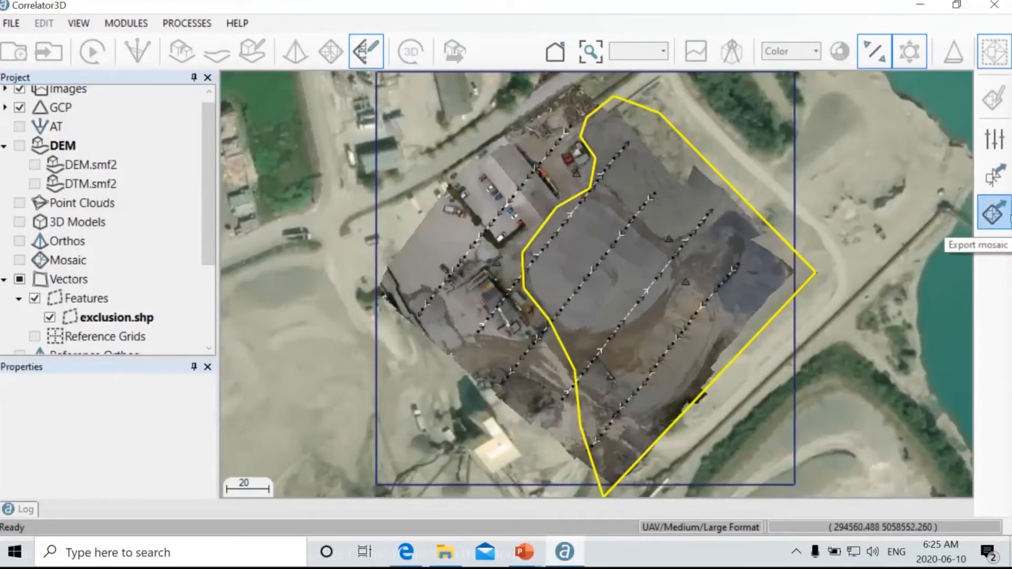
Step: Review the Mosaic Export output, crop and tiling options without exporting
left_click(1007, 219)
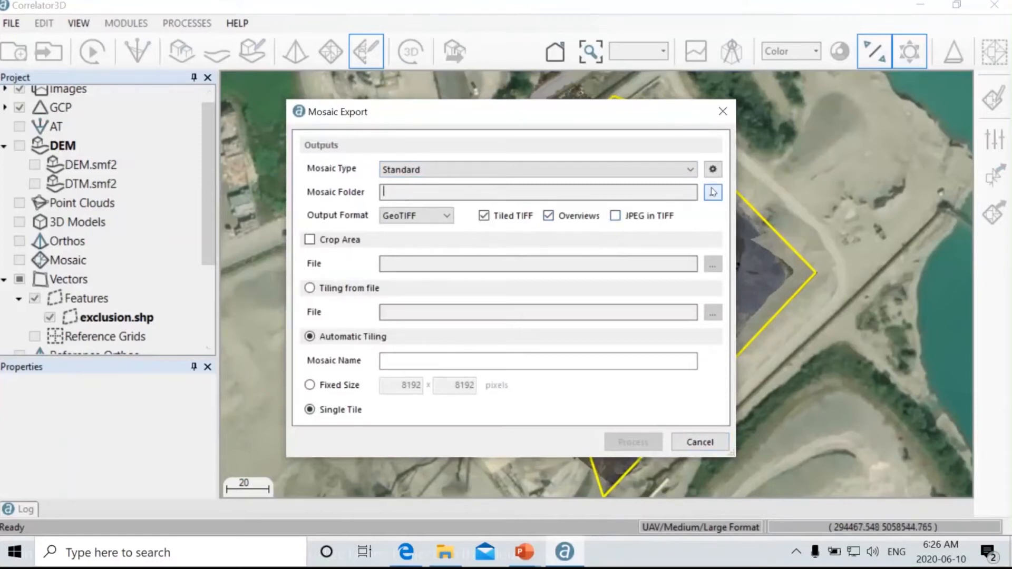
left_click(721, 110)
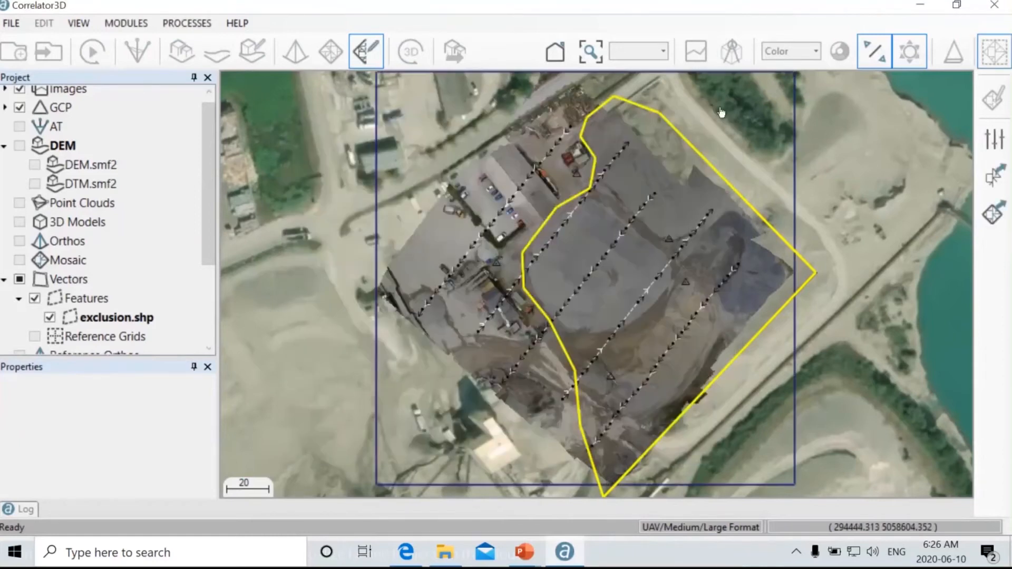
Step: Leave mosaic editing, and show DEM.smf2 on the map
left_click(371, 50)
left_click(557, 335)
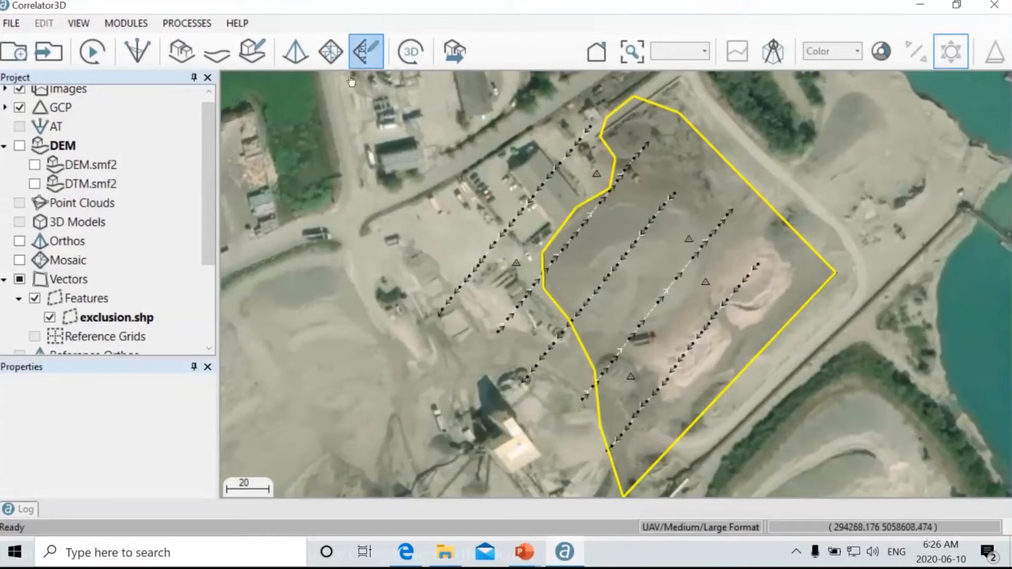
left_click(35, 164)
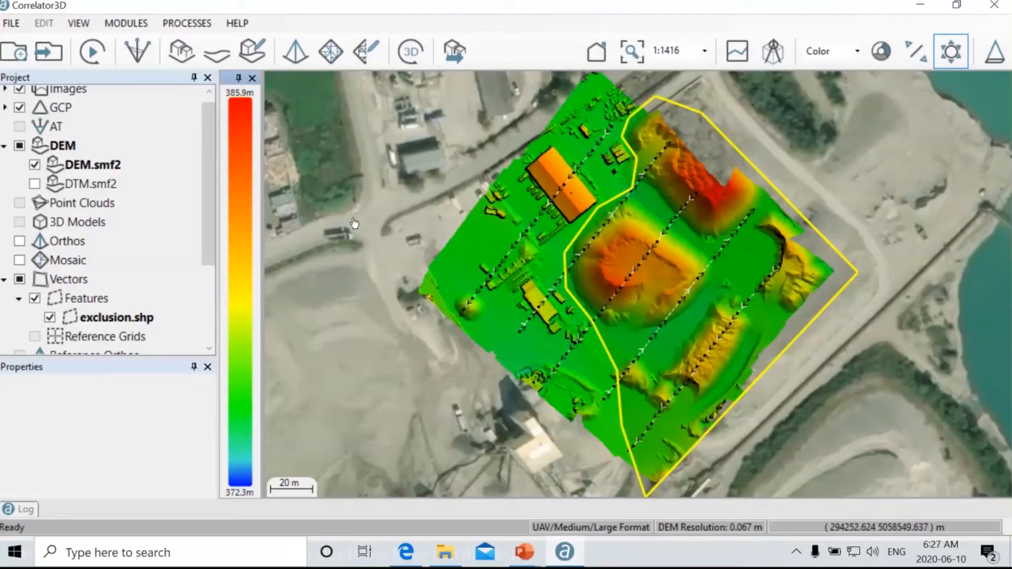
key("alt+Tab")
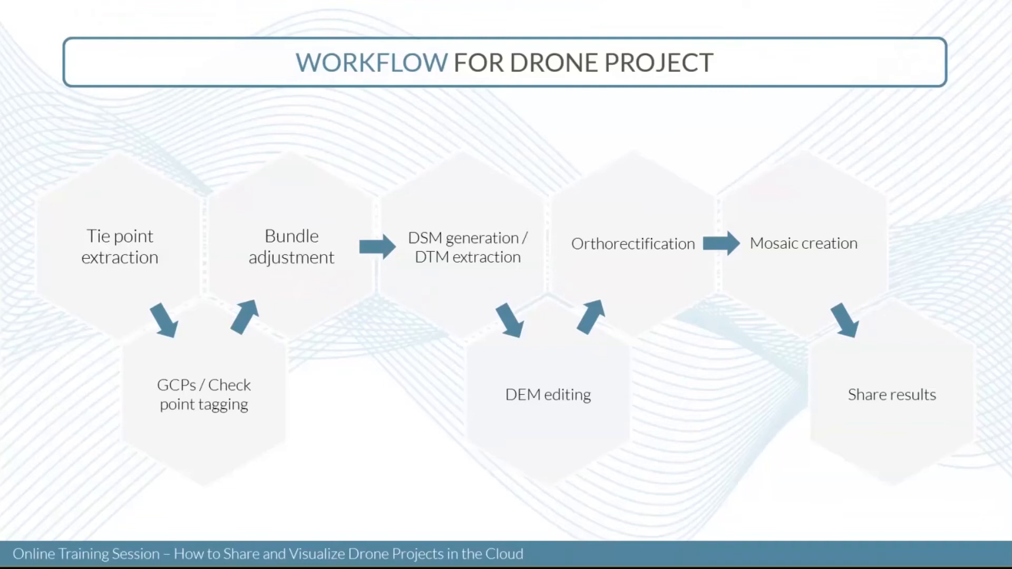
key("Right")
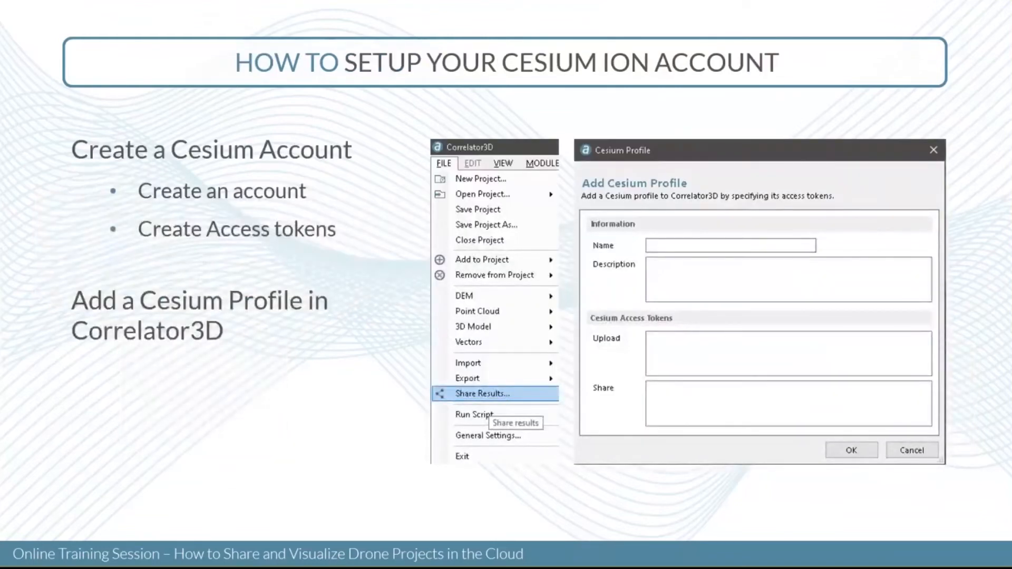
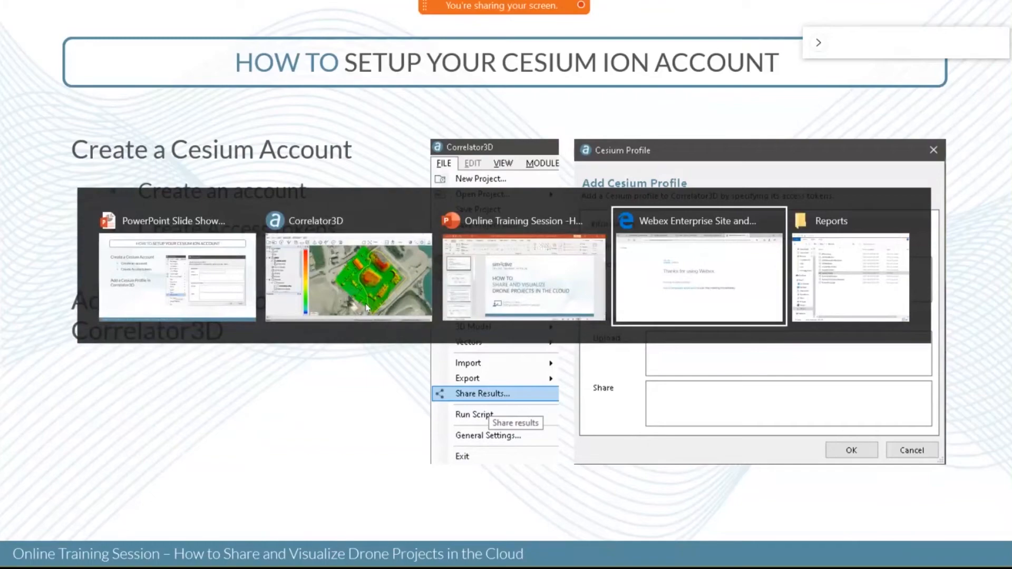
Step: Switch to the Edge browser, close the Asset Depot page, and bring up the Cesium ion My Assets page
key("alt+Tab")
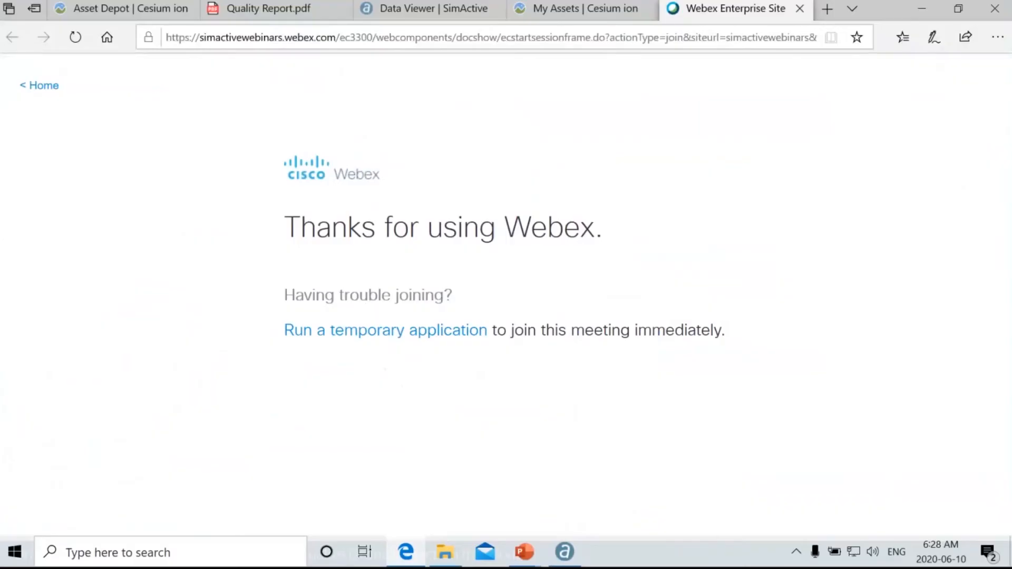
left_click(633, 12)
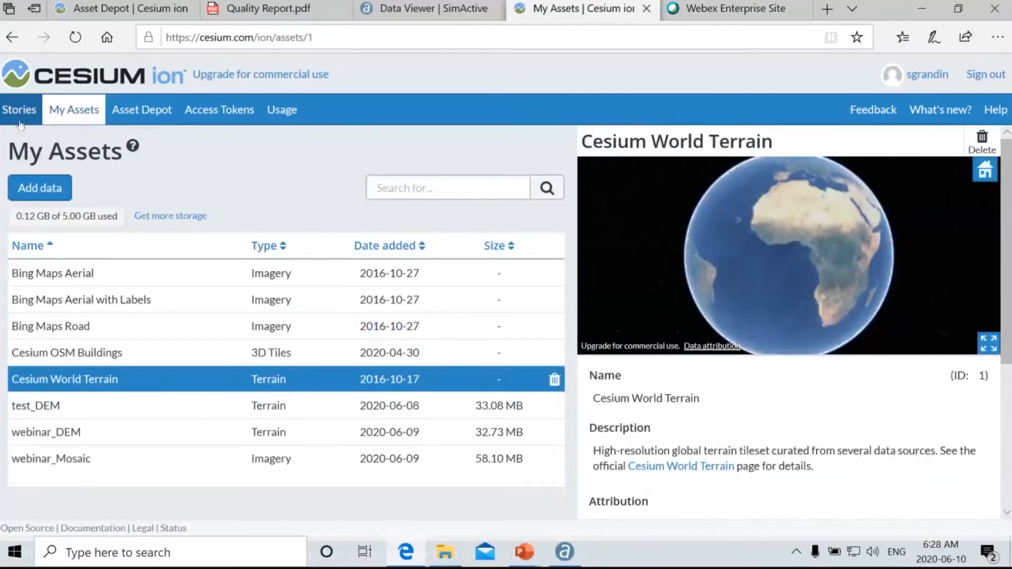
left_click(82, 13)
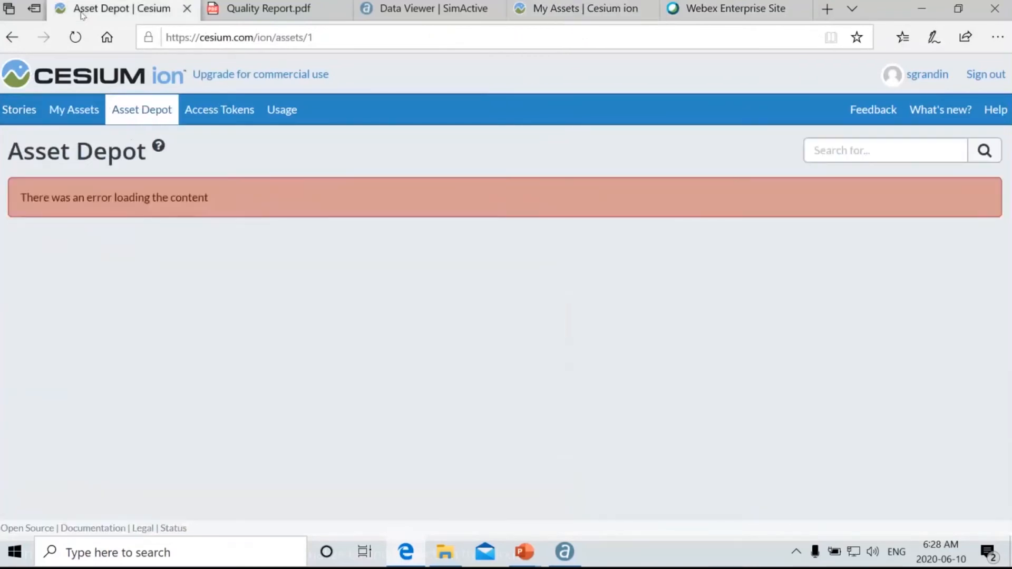
left_click(186, 8)
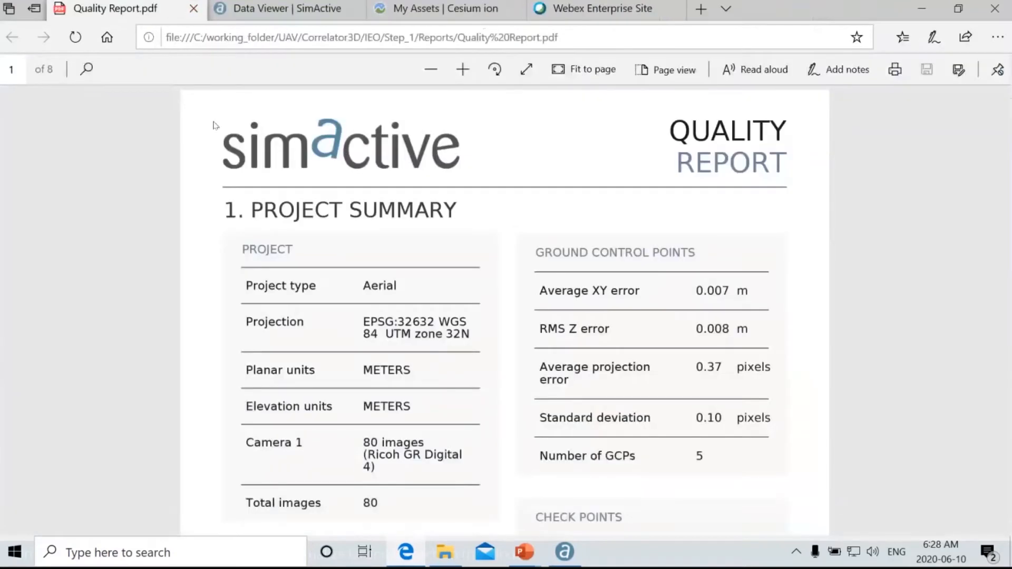
left_click(386, 10)
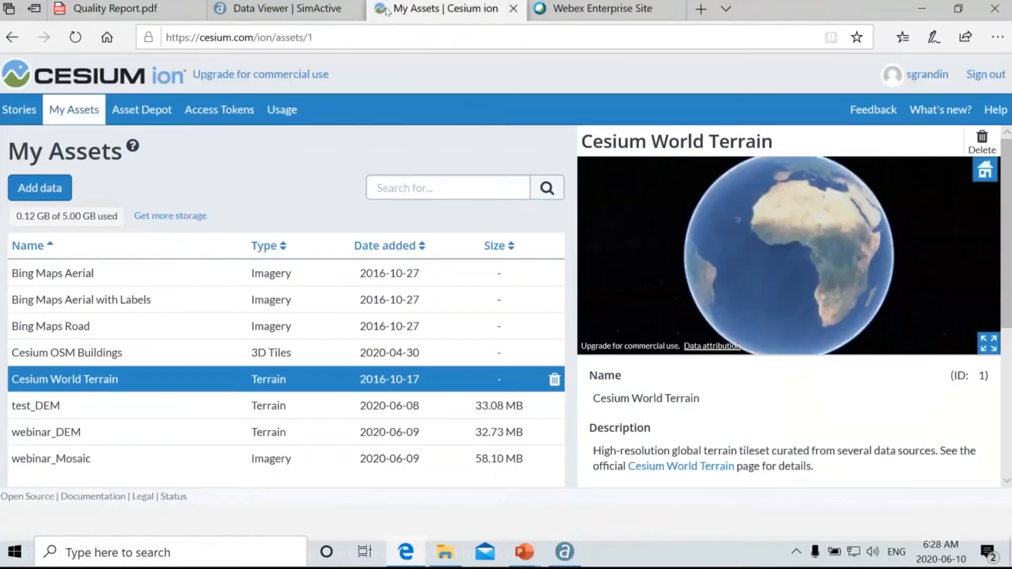
Step: Create a Cesium ion access token named upload for all assets with assets:list, assets:read, assets:write, geocode and profile:read scopes
left_click(35, 107)
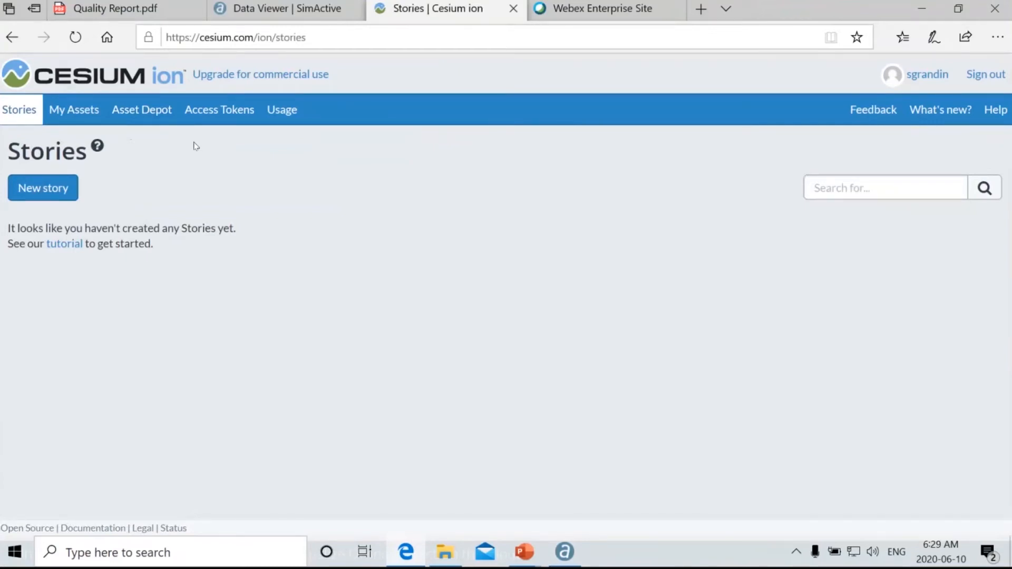
left_click(196, 113)
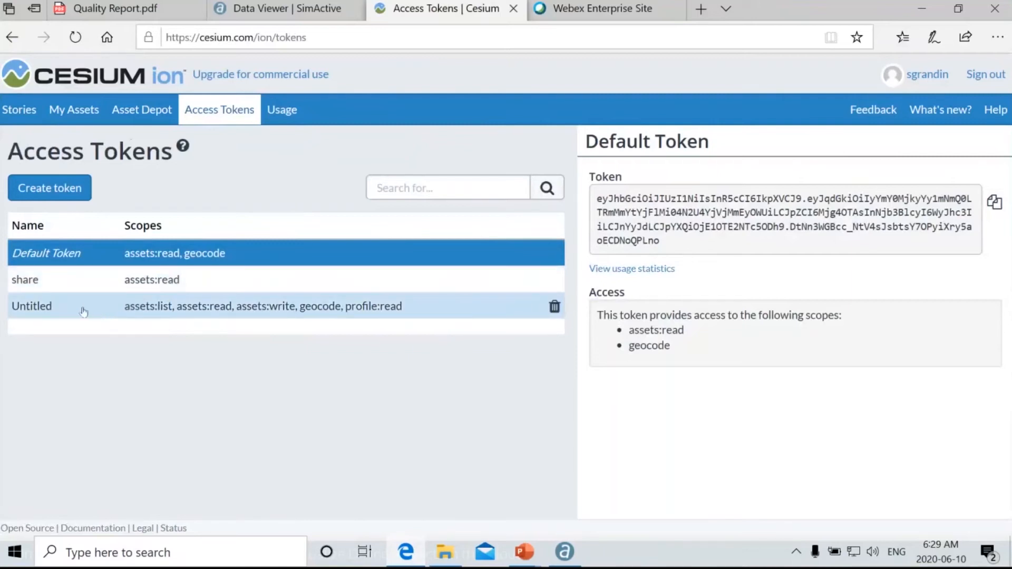
left_click(44, 194)
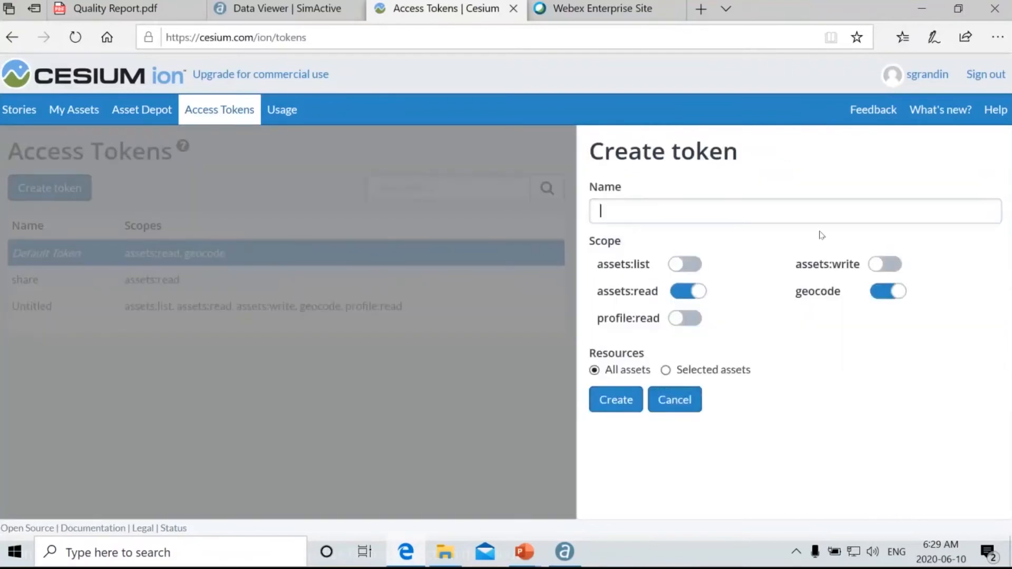
type("upload")
left_click(683, 263)
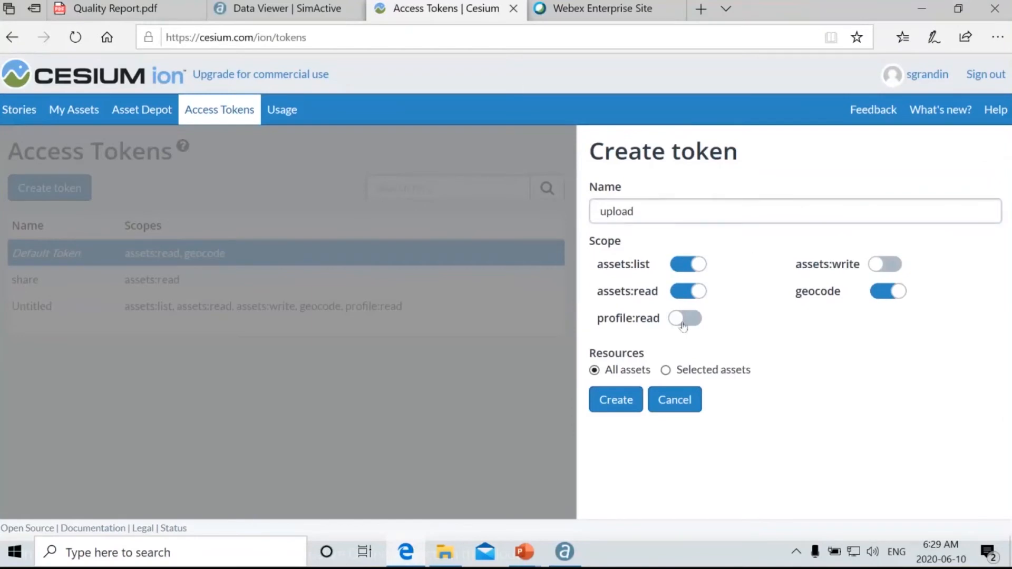
left_click(685, 319)
left_click(890, 265)
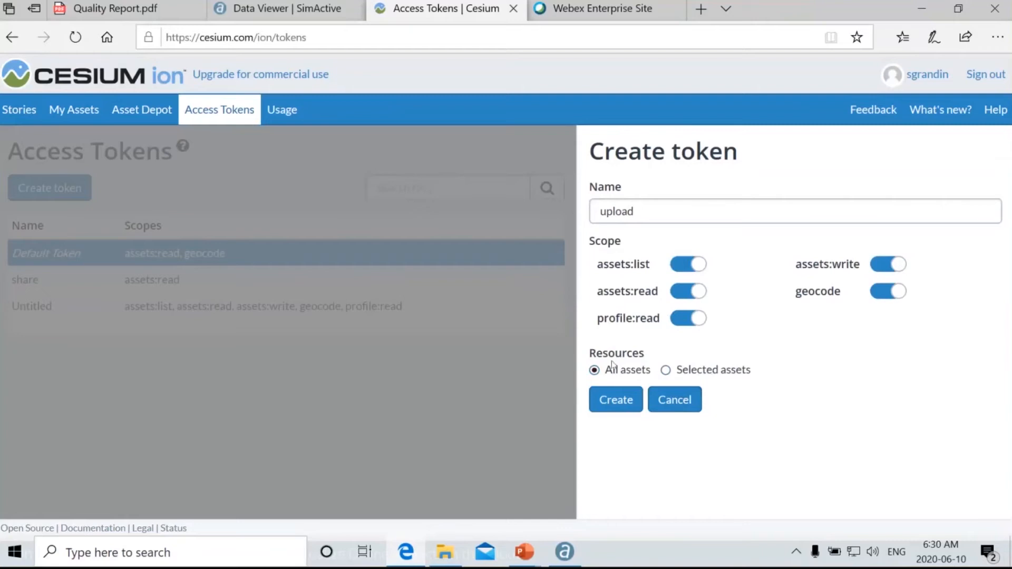
left_click(616, 398)
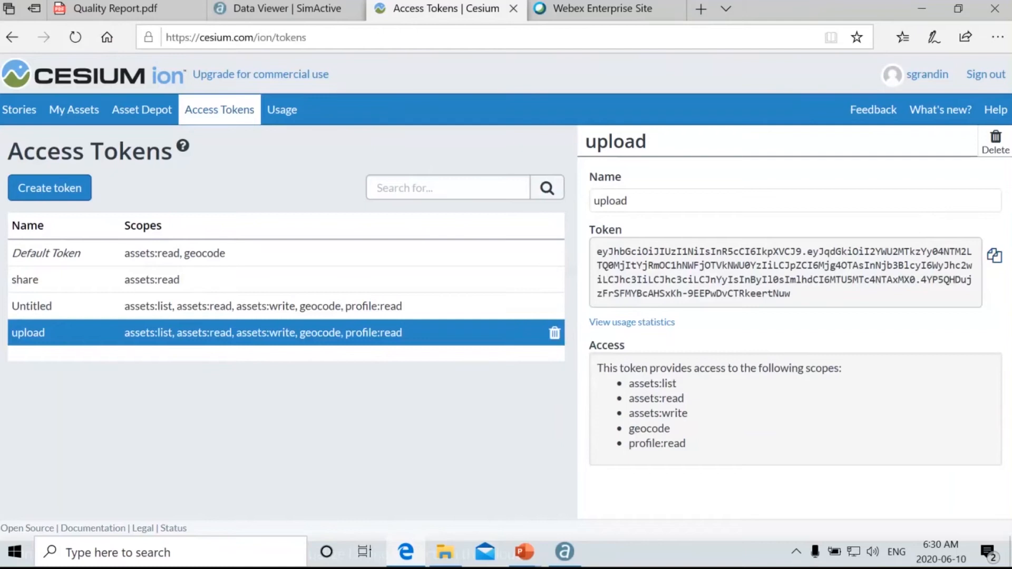
Step: Create a second access token named sharing for all assets with only the assets:read scope
left_click(87, 187)
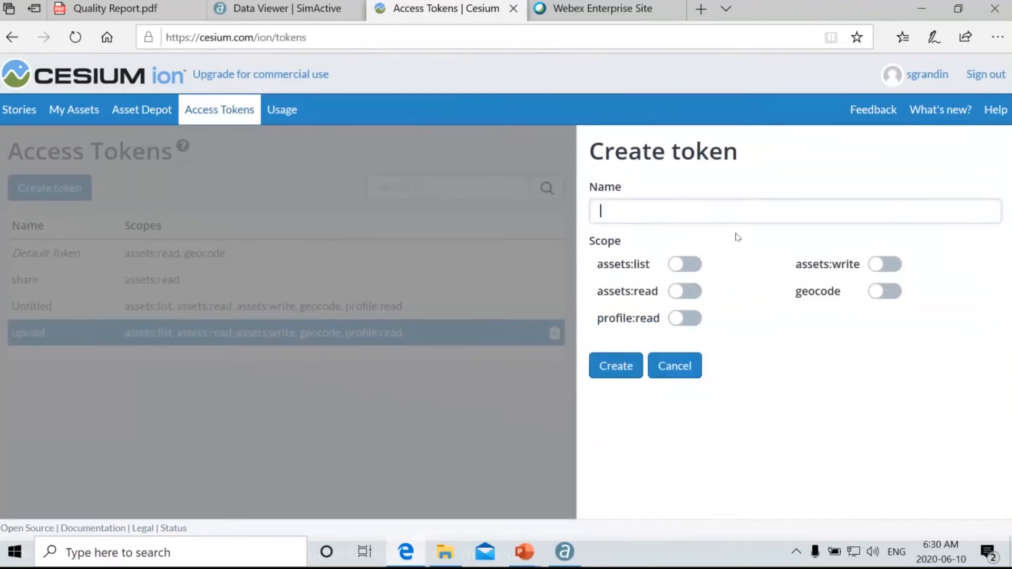
type("sharing")
left_click(680, 293)
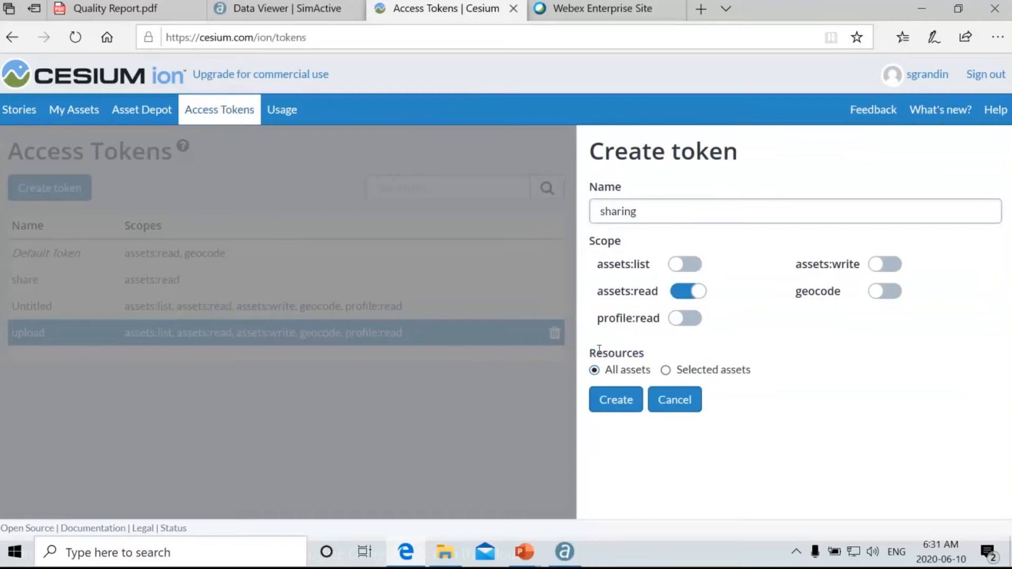
left_click(610, 404)
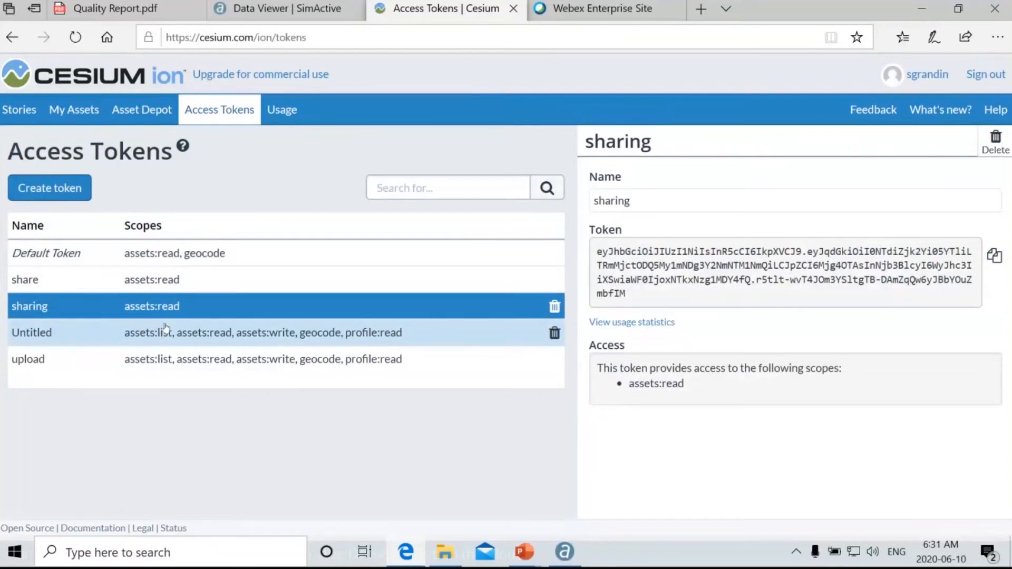
Step: Switch to Correlator3D and open the Share Results dialog for uploading the project to Cesium
left_click(565, 560)
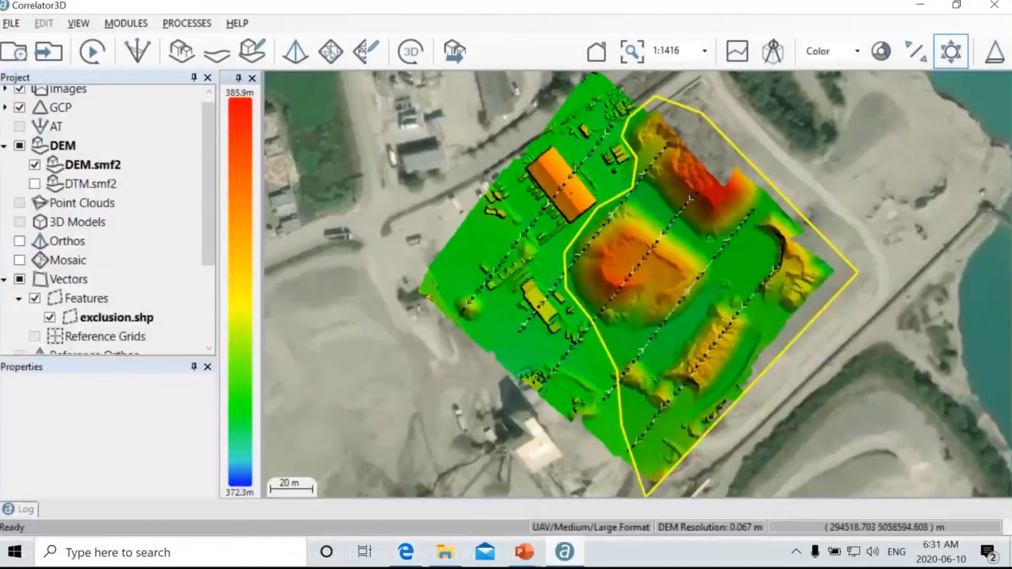
left_click(4, 23)
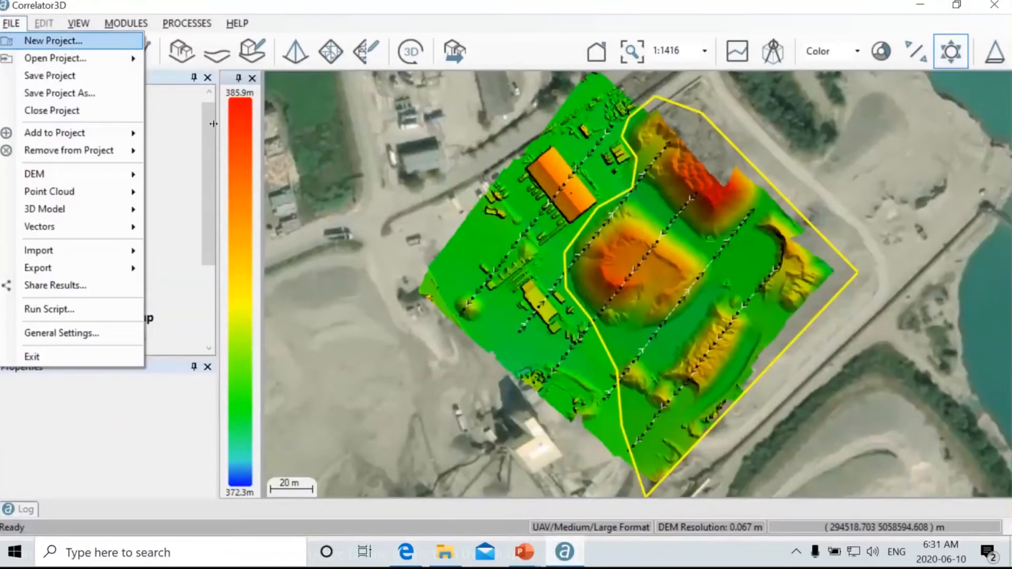
left_click(55, 287)
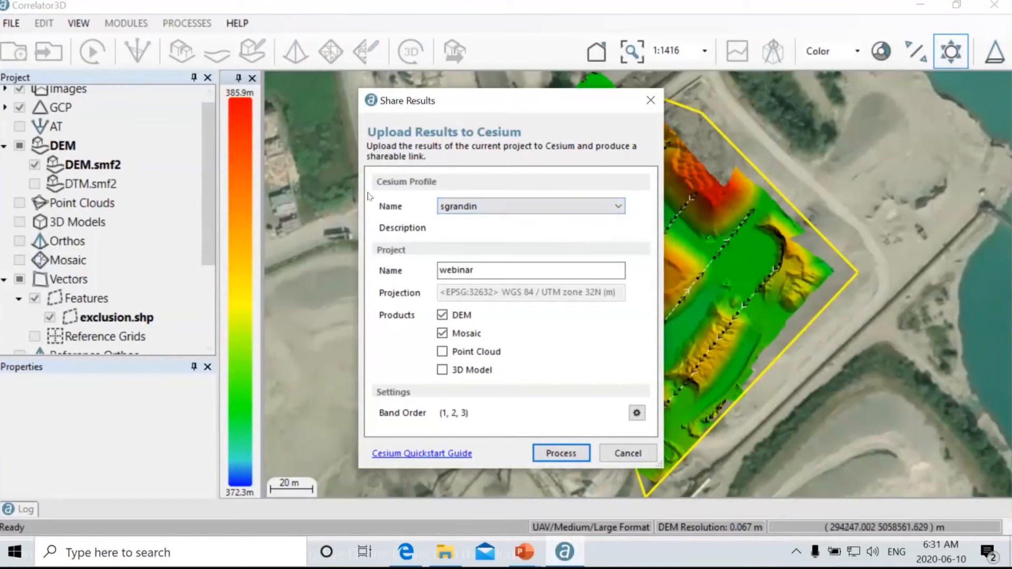
Step: Start adding a new Cesium profile for the upload
left_click(447, 204)
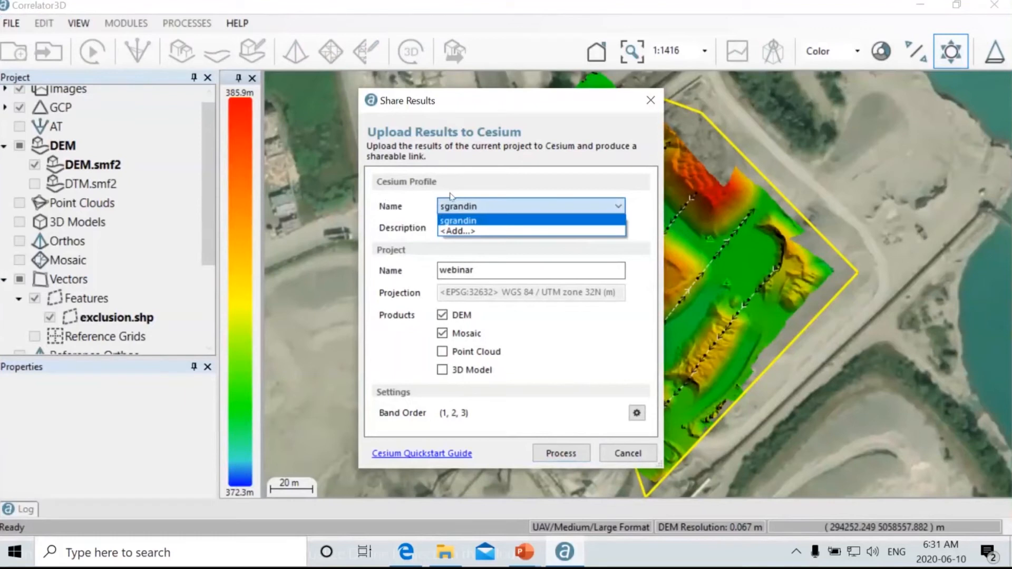
left_click(473, 242)
left_click(475, 206)
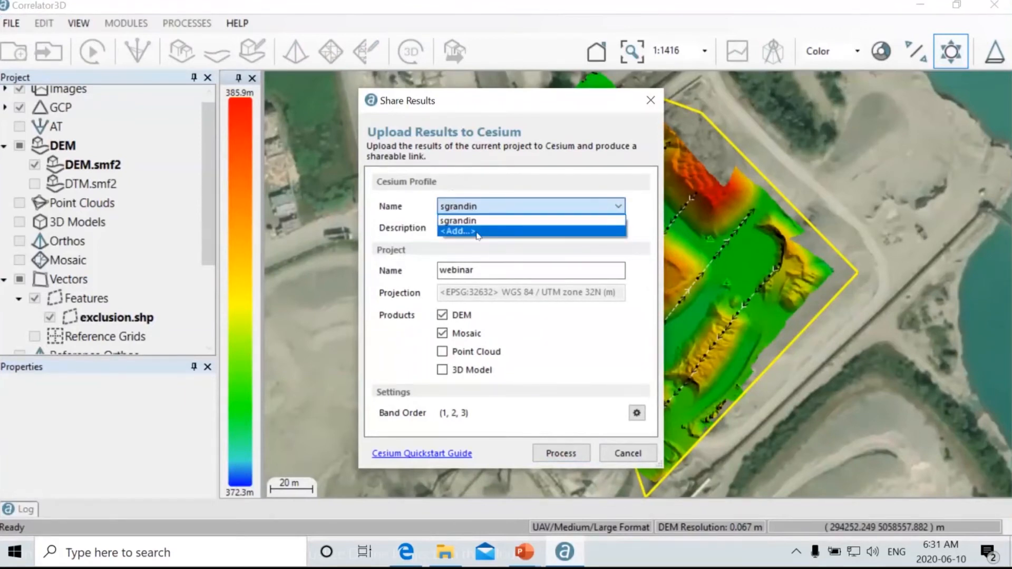
left_click(477, 232)
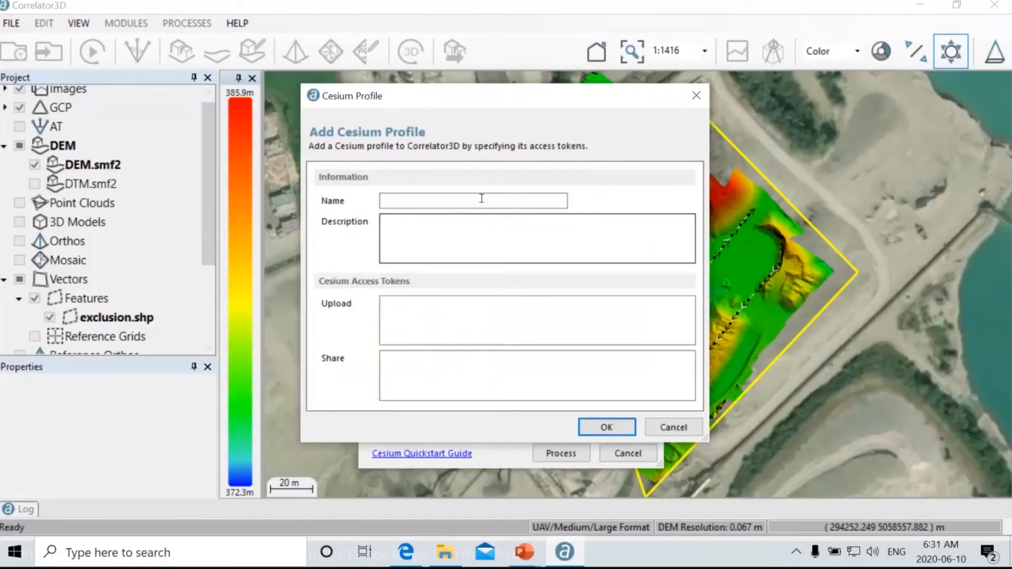
left_click(412, 202)
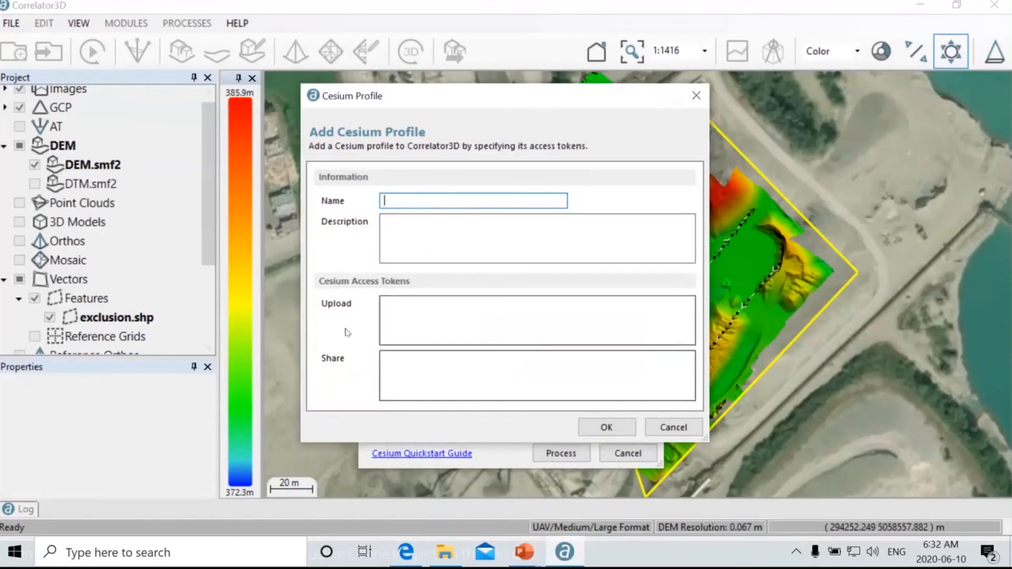
Step: Copy the sharing access token from Cesium ion in Edge and paste it as the new Correlator3D profile's Share token
left_click(406, 553)
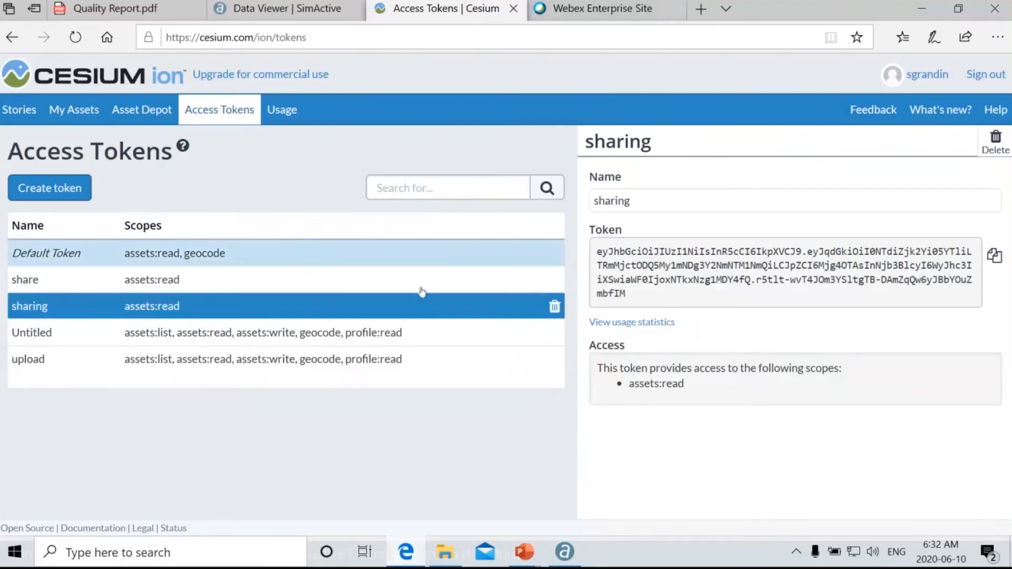
left_click(995, 259)
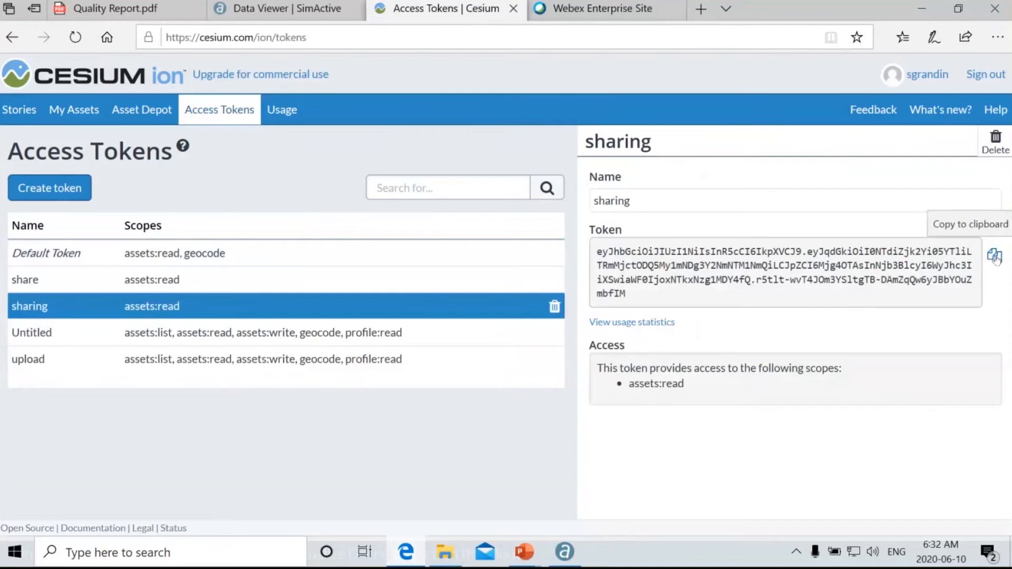
left_click(577, 552)
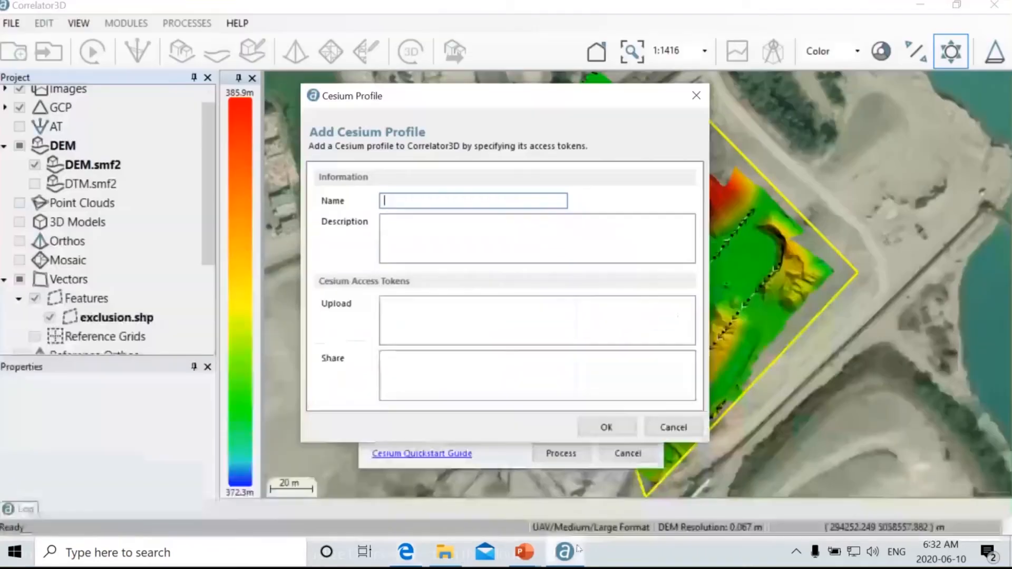
left_click(416, 358)
right_click(417, 362)
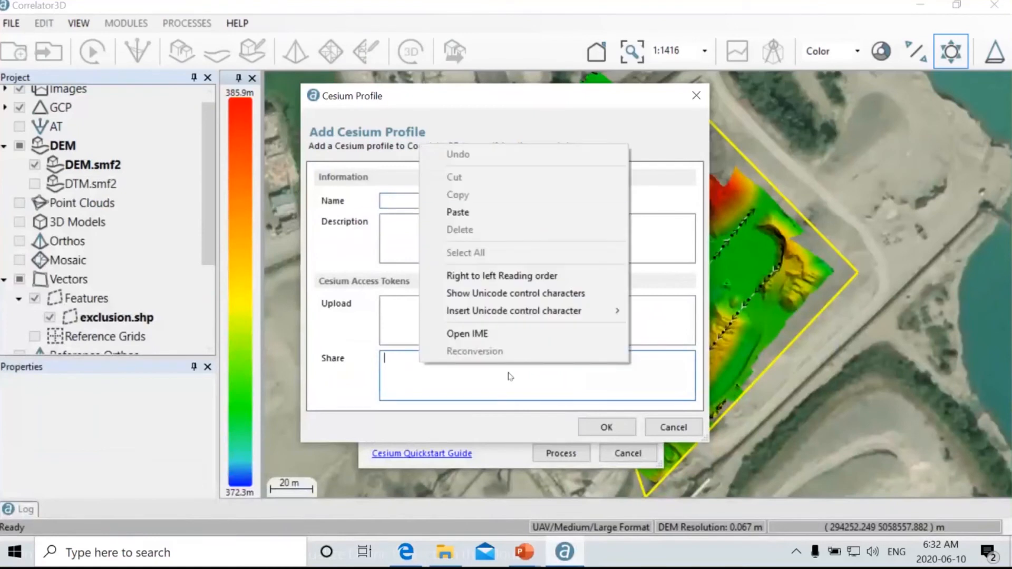
left_click(453, 212)
Step: Copy the upload access token from Cesium ion in Edge and paste it as the new Correlator3D profile's Upload token
left_click(466, 320)
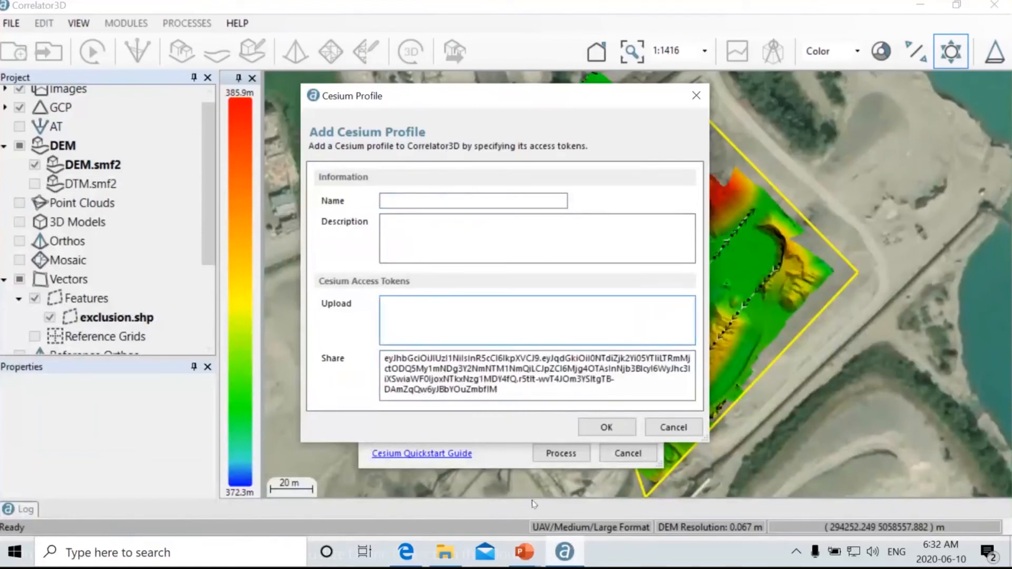
mouse_move(578, 558)
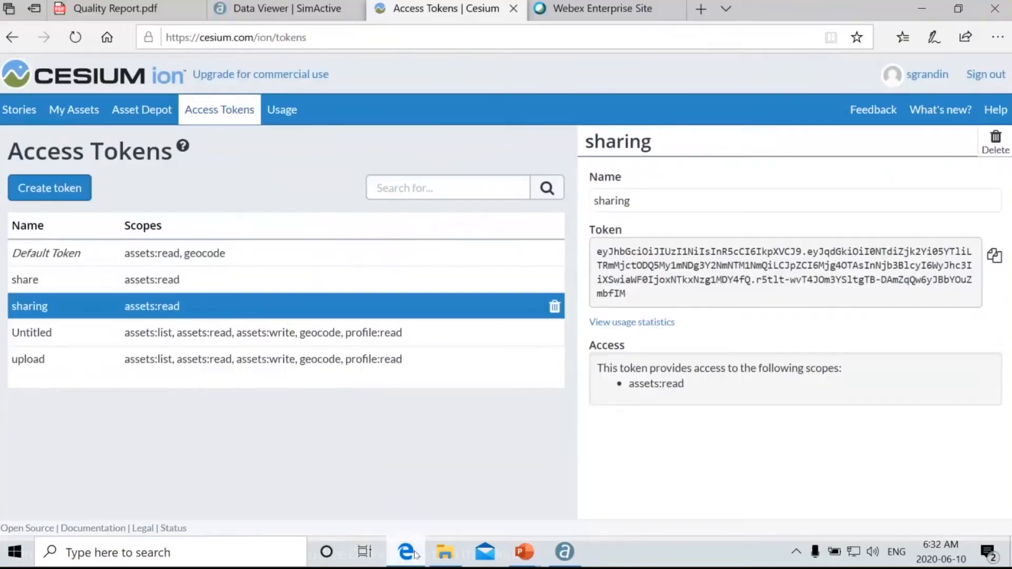
key("alt+Tab")
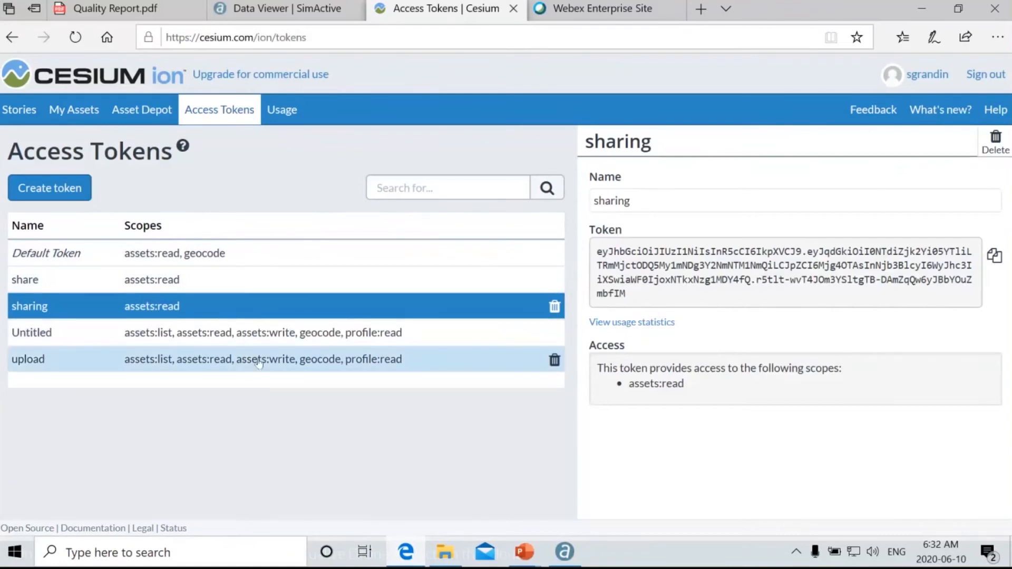
left_click(50, 359)
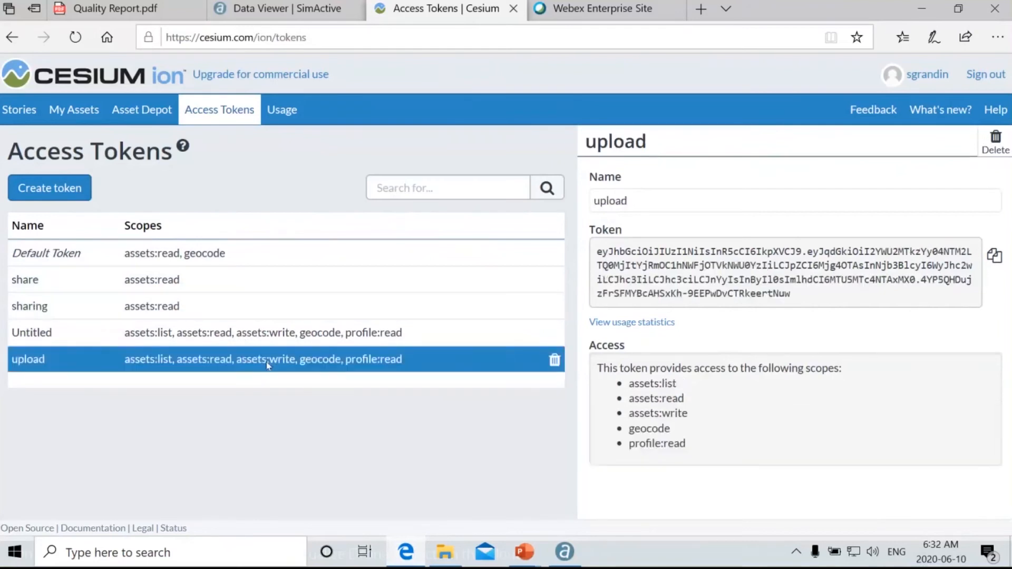
left_click(994, 256)
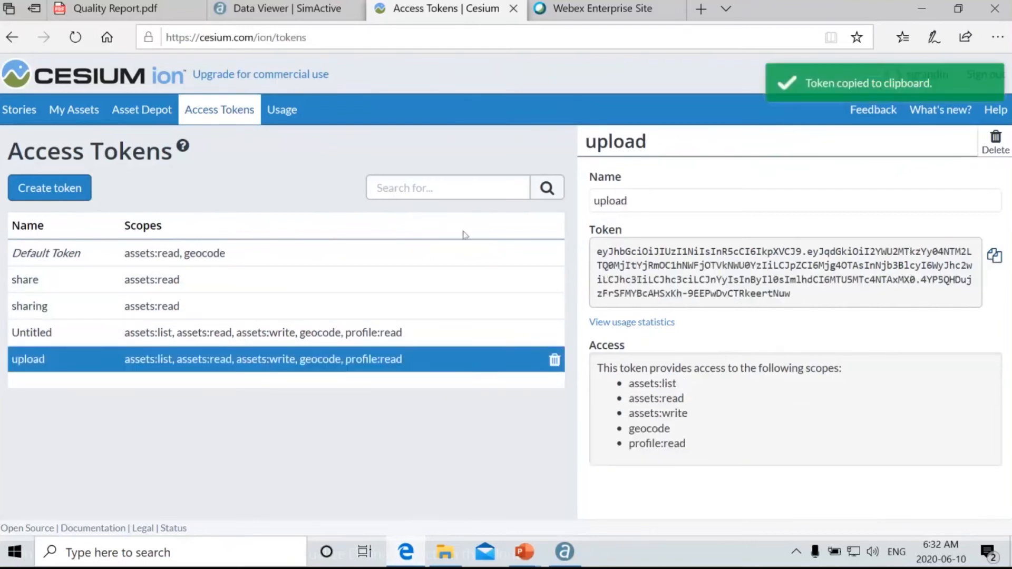
left_click(563, 552)
right_click(402, 317)
left_click(442, 384)
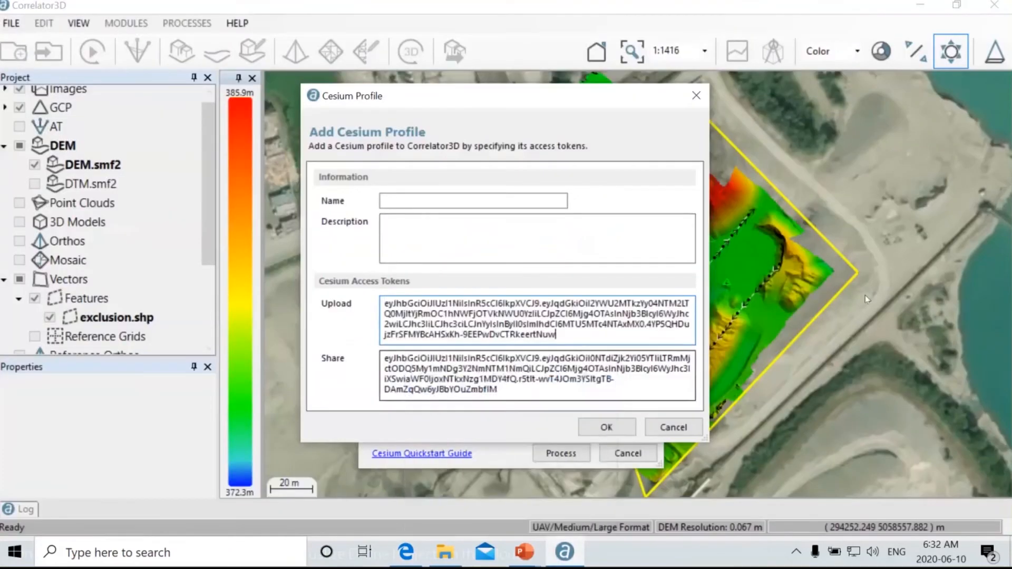
Step: Discard the new Cesium profile and select the existing saved profile for the upload
left_click(696, 97)
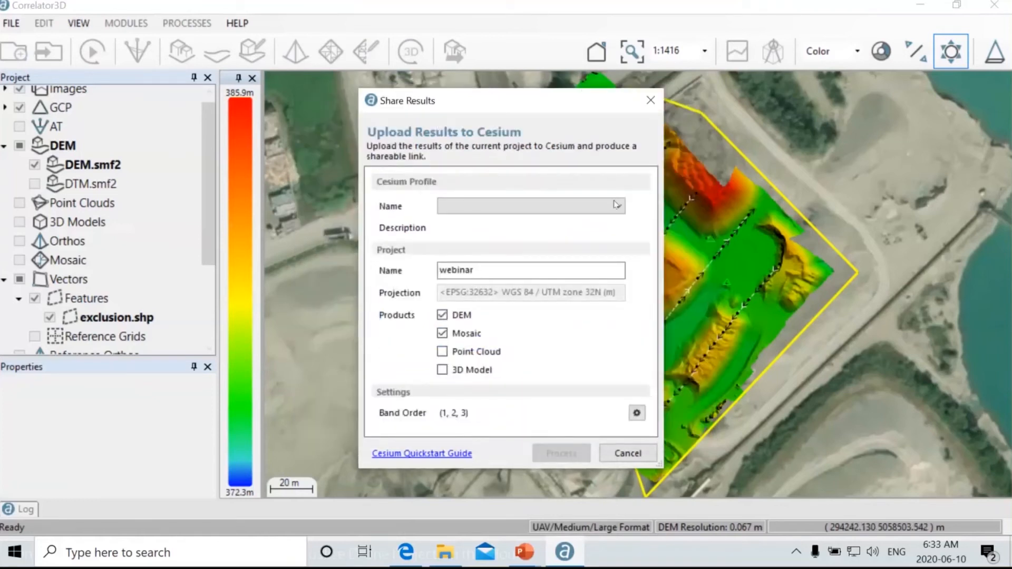
left_click(616, 206)
left_click(463, 217)
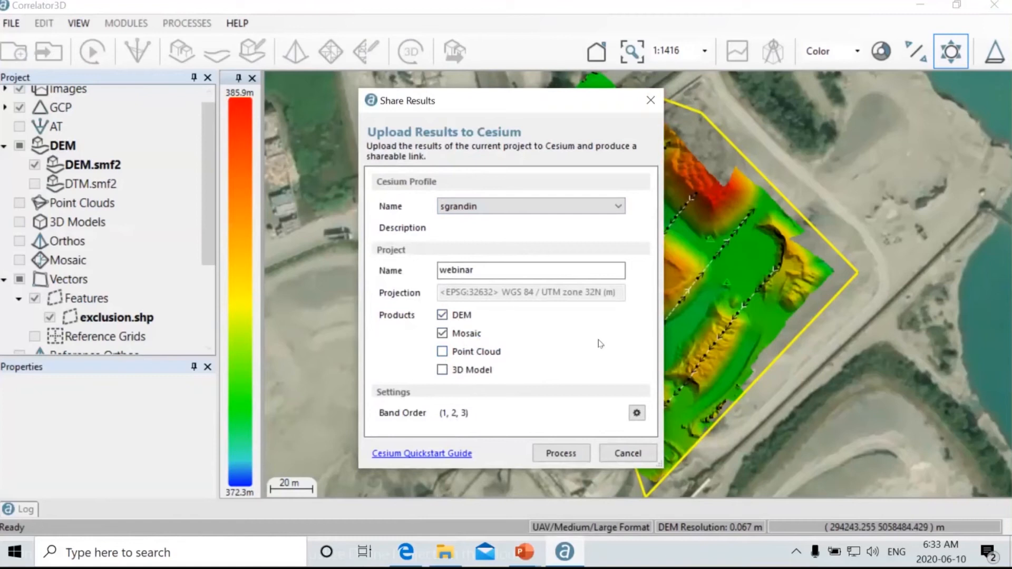
Step: Try to include the 3D Model among the products to upload
left_click(441, 370)
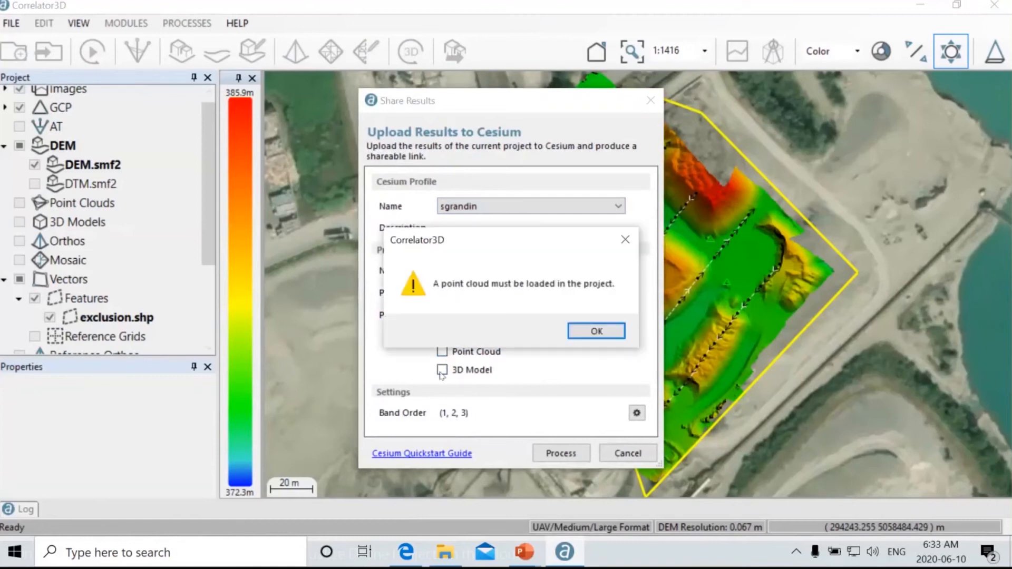
left_click(625, 239)
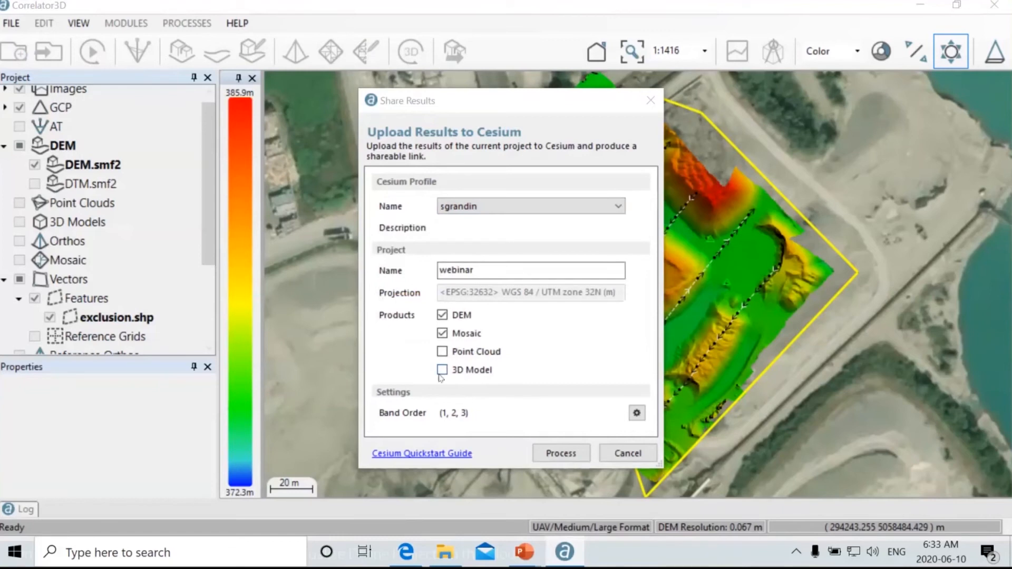
Step: Move the Share Results dialog off the elevation model and review the output band assignments without changing them
left_click(527, 102)
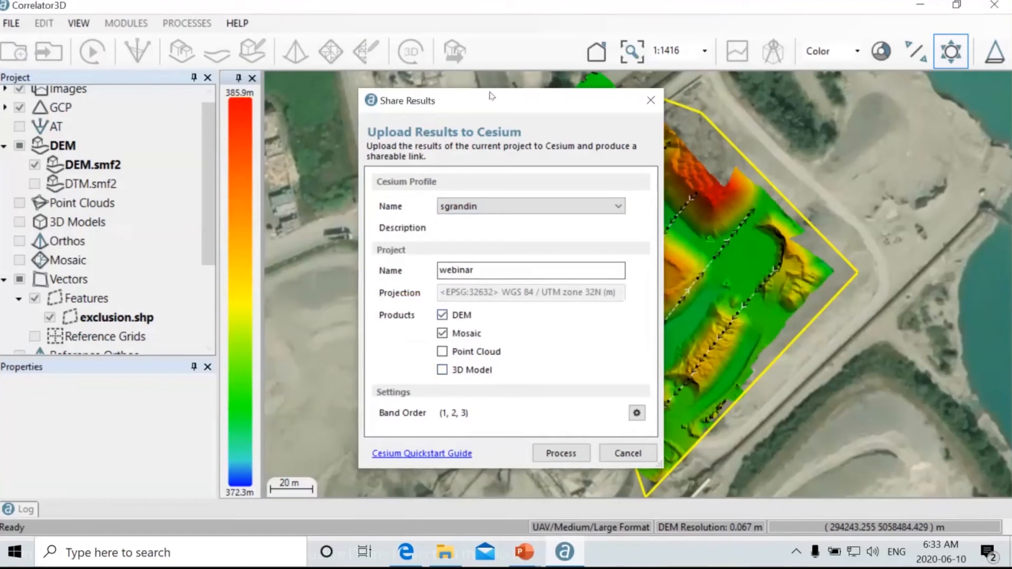
left_click_drag(527, 102, 404, 83)
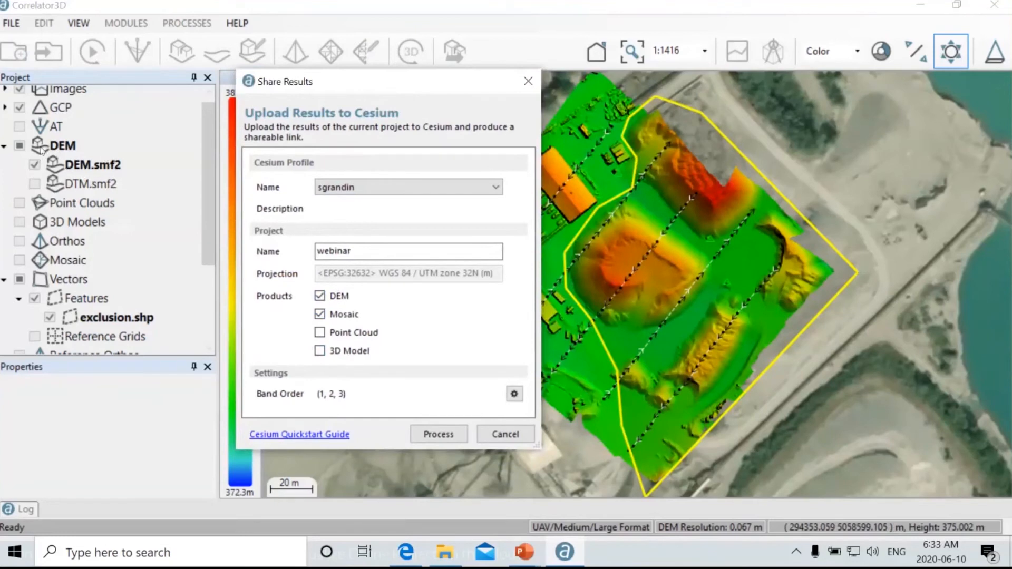
left_click(35, 164)
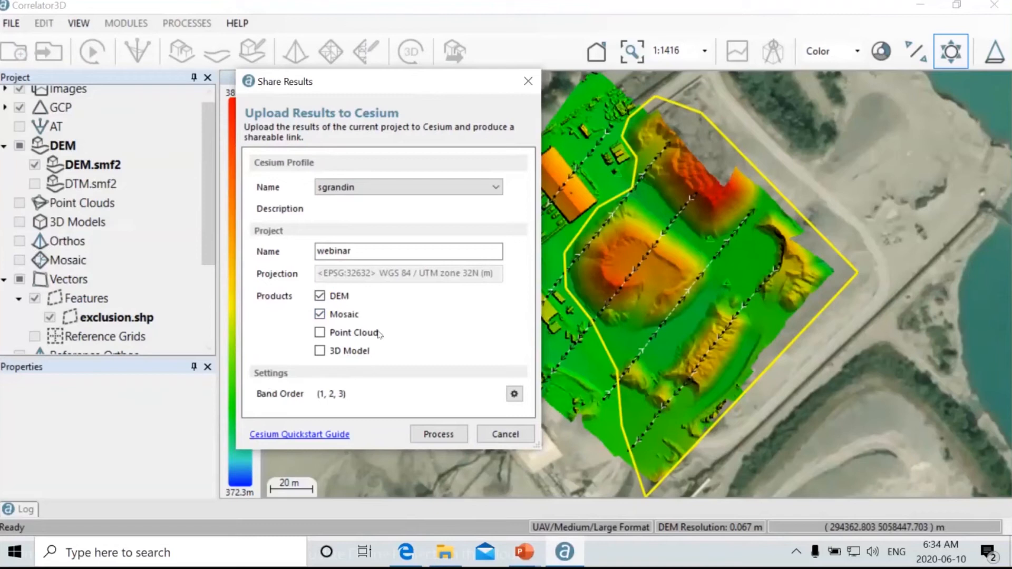
left_click(515, 394)
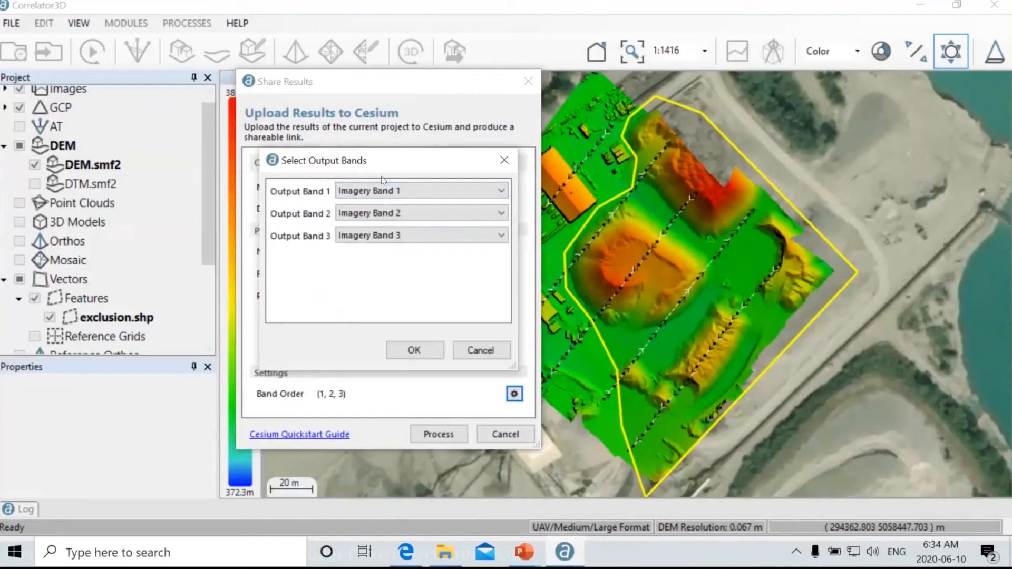
left_click(504, 160)
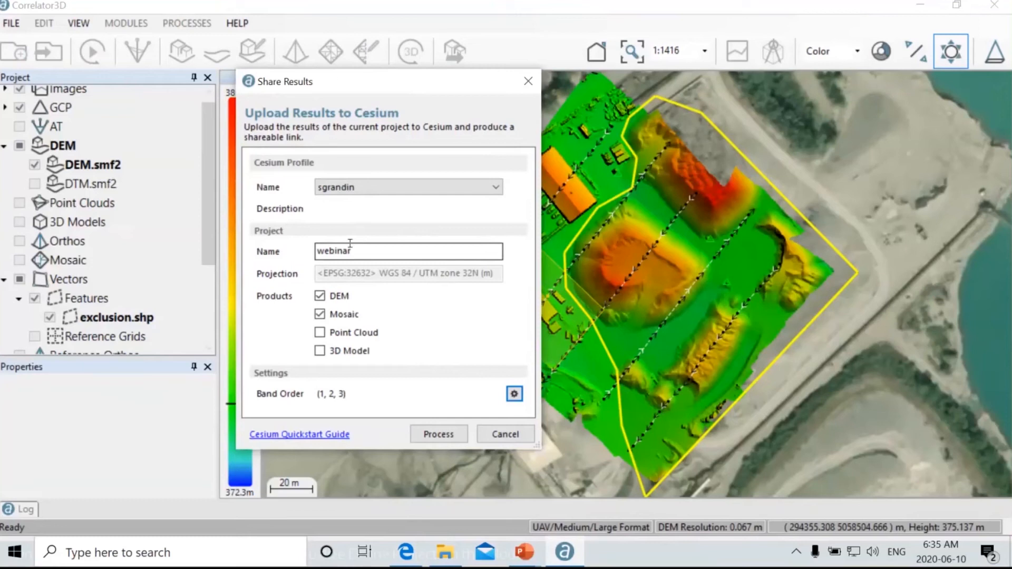
Step: Switch to the PowerPoint slide show and advance to the How to Share Your Results slide
key("alt+Tab")
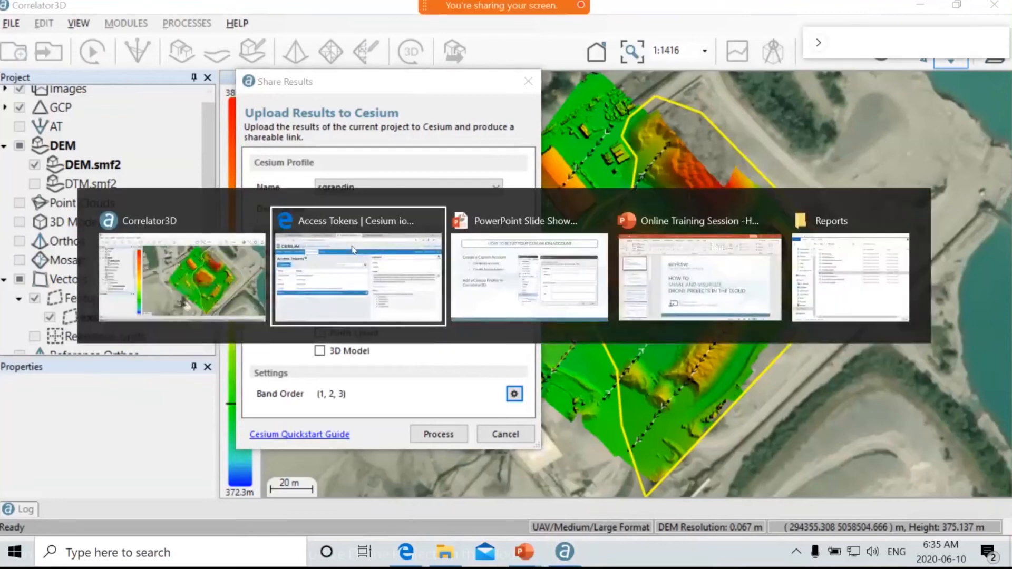
key("alt+Tab")
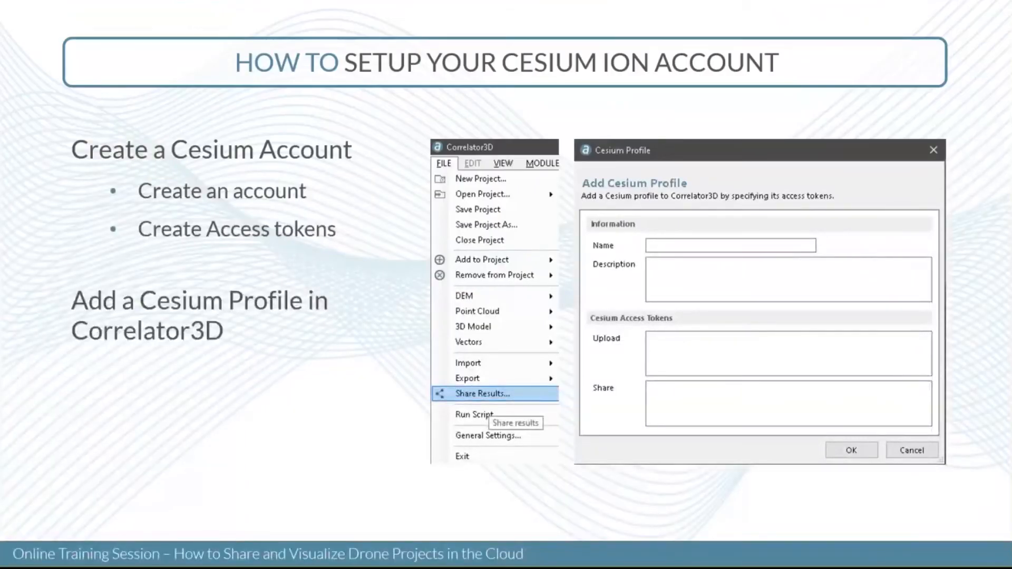
left_click(391, 188)
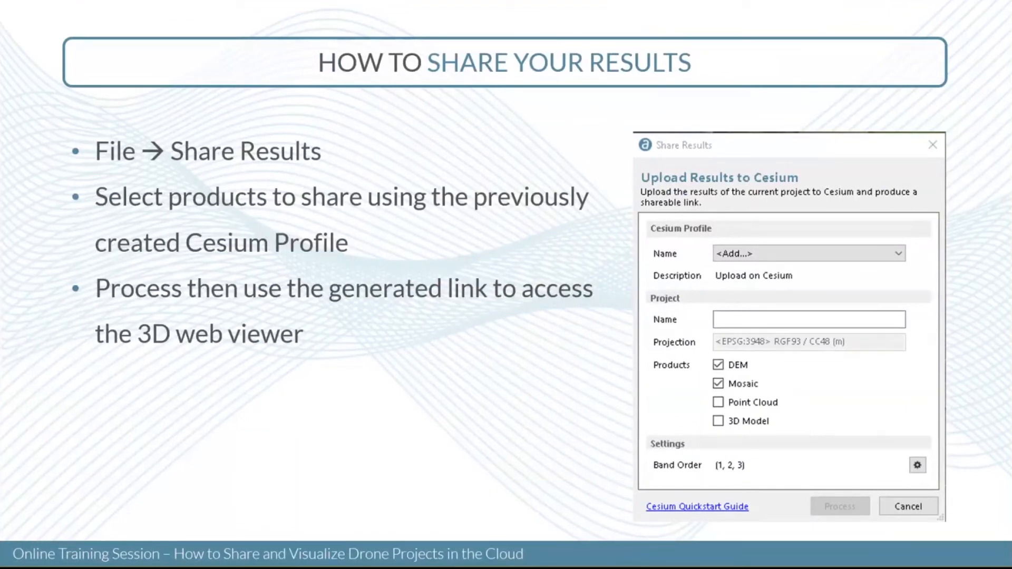
left_click(255, 271)
key("Left")
Step: Switch to the Edge browser and examine the shared mosaic and DEM in the SimActive Data Viewer from several angles
key("alt+Tab")
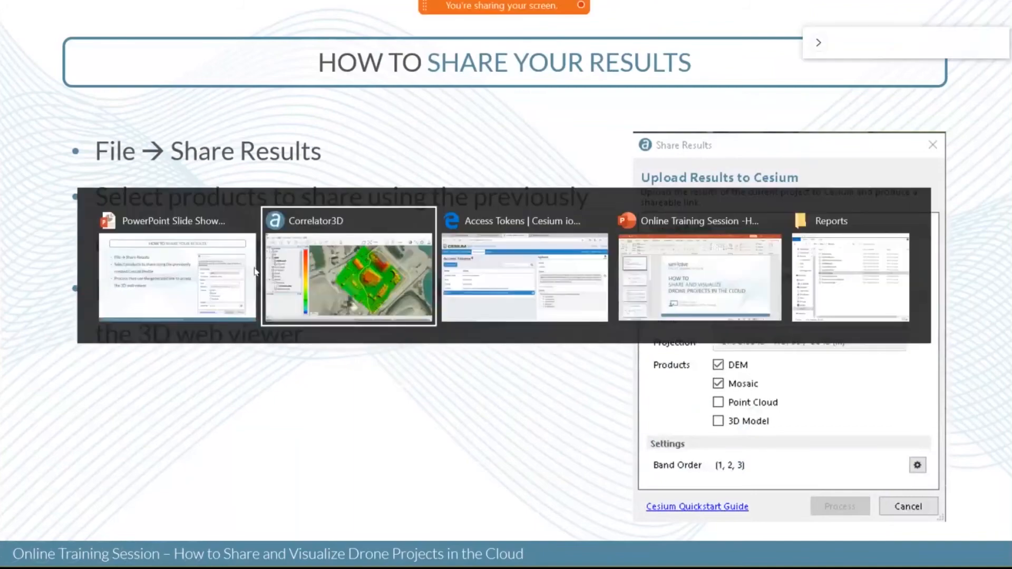
key("alt+Tab")
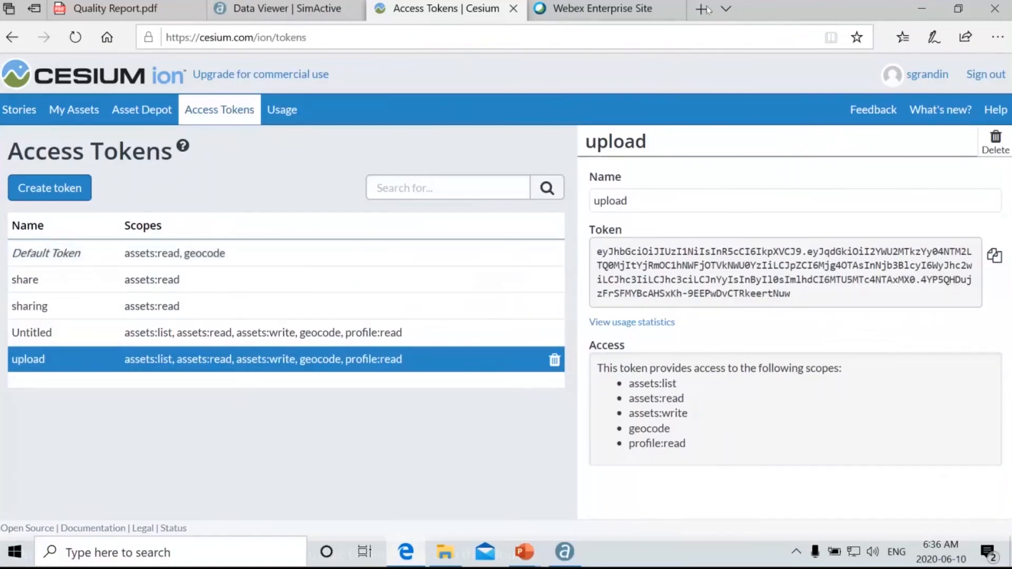
left_click(279, 9)
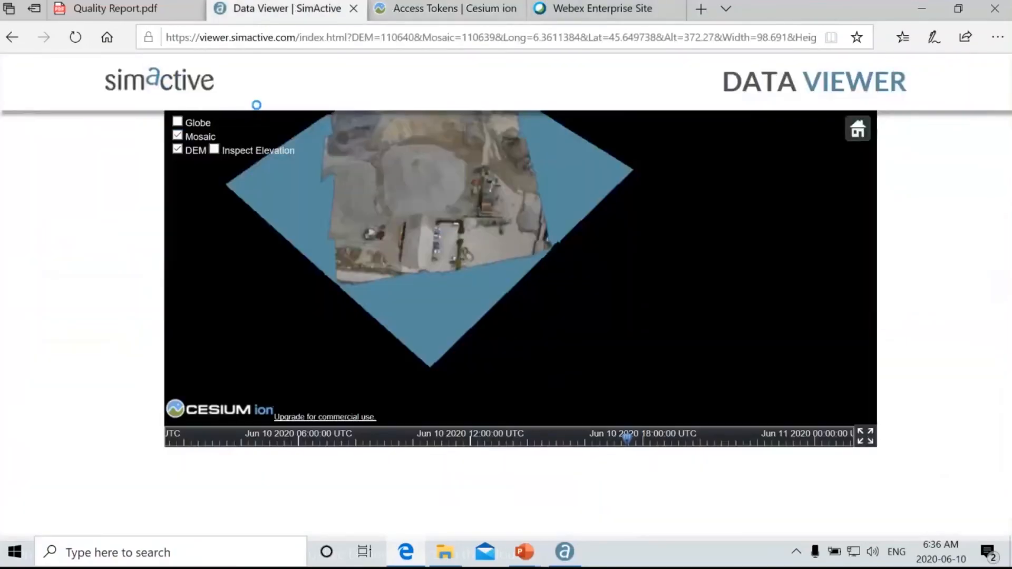
left_click_drag(535, 204, 667, 278)
middle_click_drag(667, 278, 640, 295)
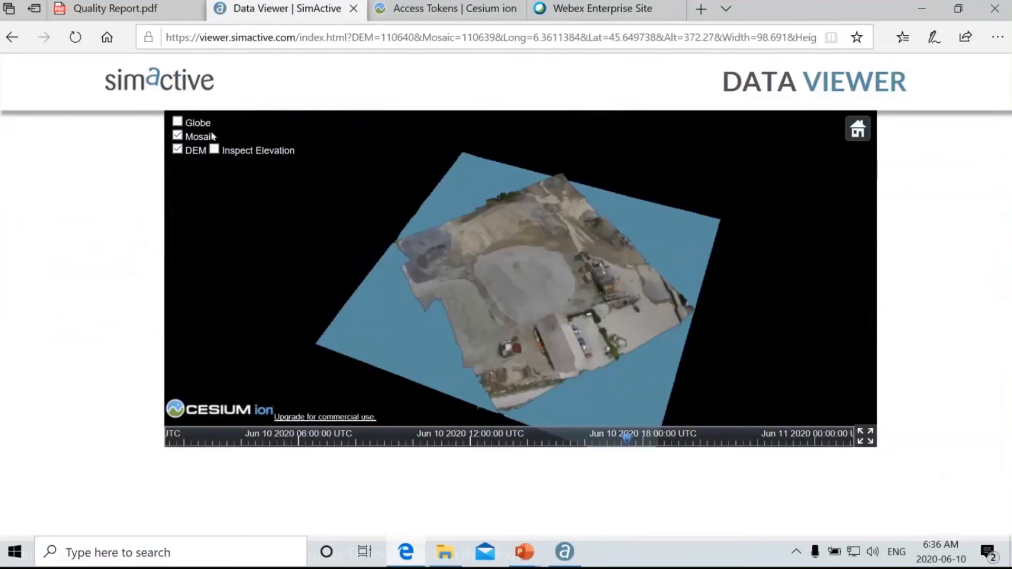
middle_click_drag(496, 281, 499, 302)
scroll(498, 298, "up", 5)
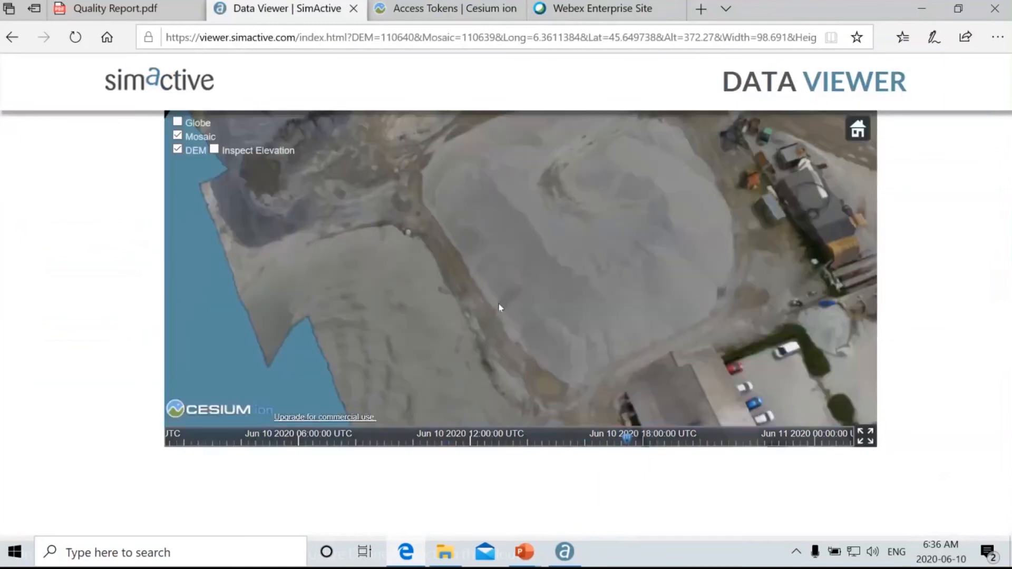
middle_click_drag(509, 265, 642, 256)
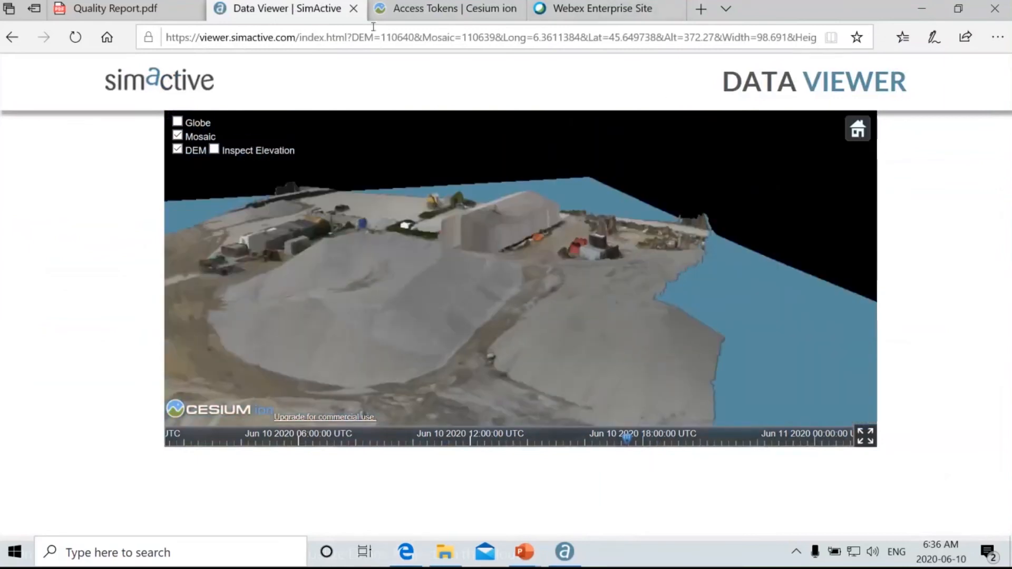
Step: Hide the mosaic in the Data Viewer so only the DEM is displayed, and examine the bare terrain from several angles
middle_click_drag(586, 264, 415, 312)
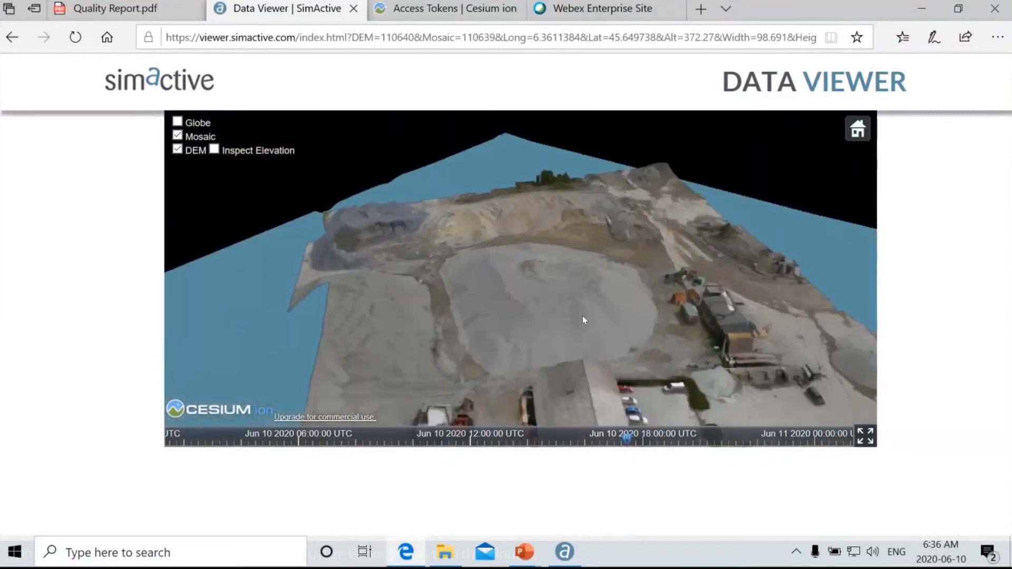
middle_click_drag(583, 316, 579, 347)
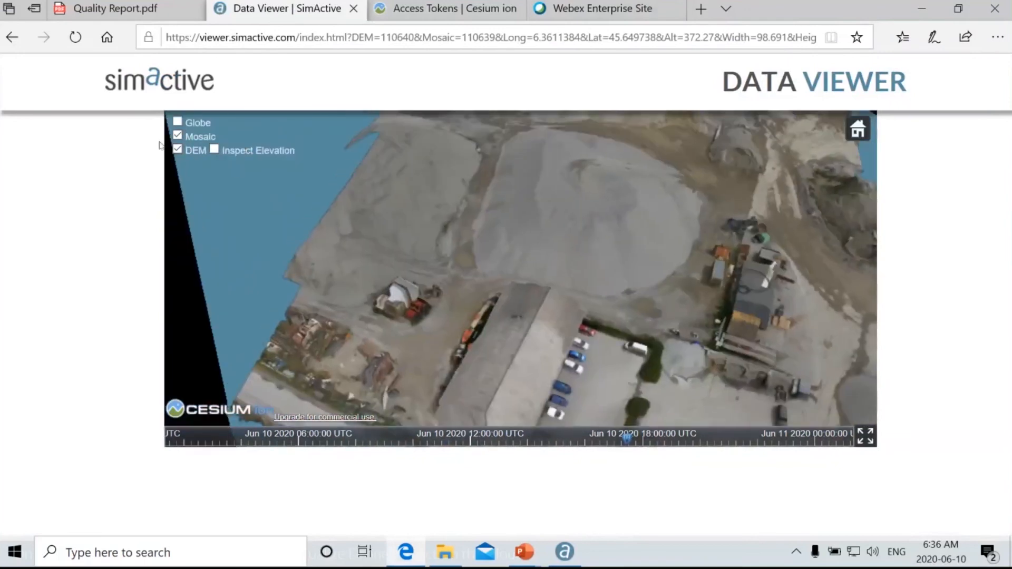
left_click(177, 136)
scroll(649, 207, "down", 5)
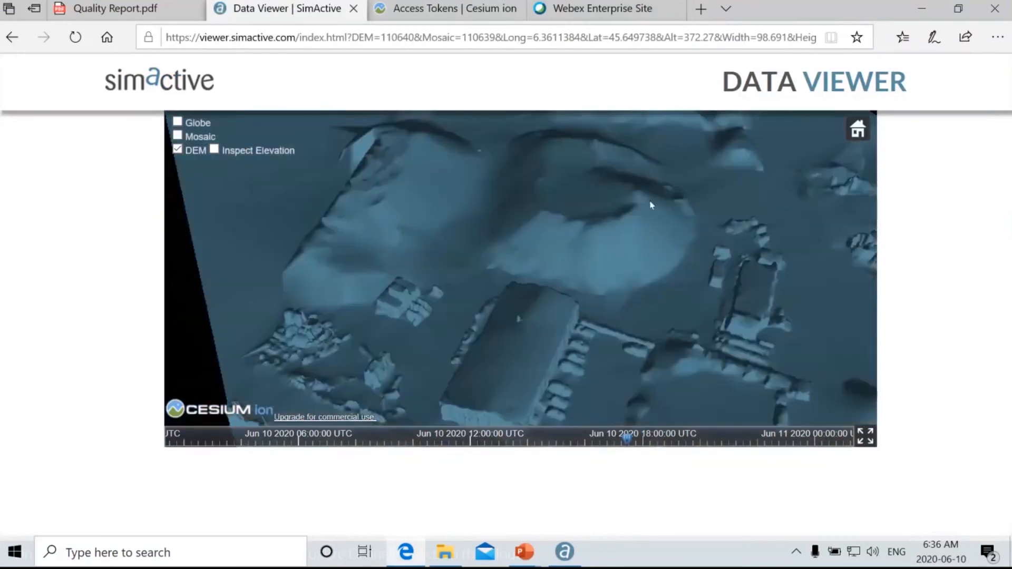
scroll(644, 208, "down", 5)
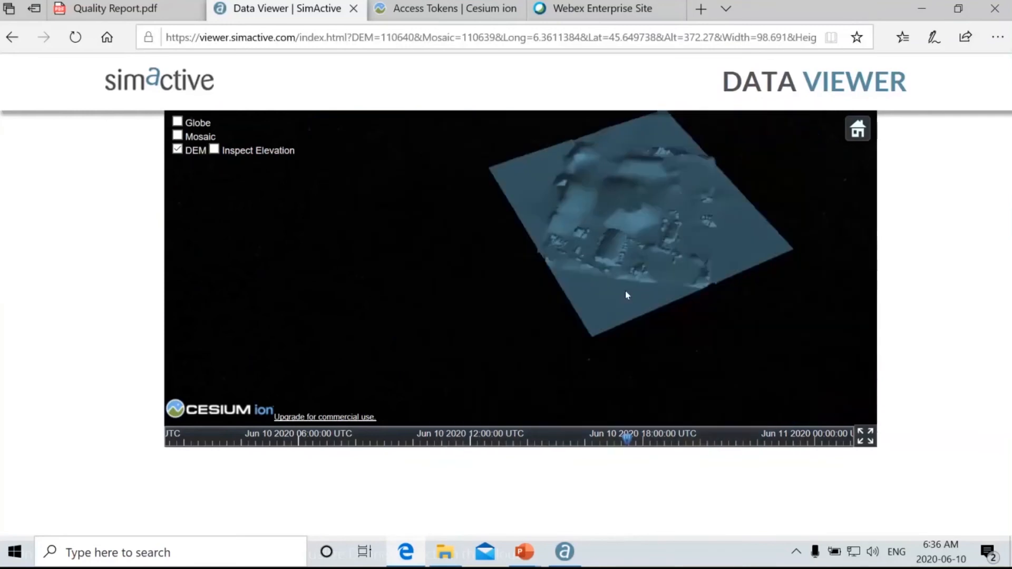
scroll(627, 295, "up", 4)
left_click_drag(651, 203, 576, 281)
middle_click_drag(584, 261, 635, 397)
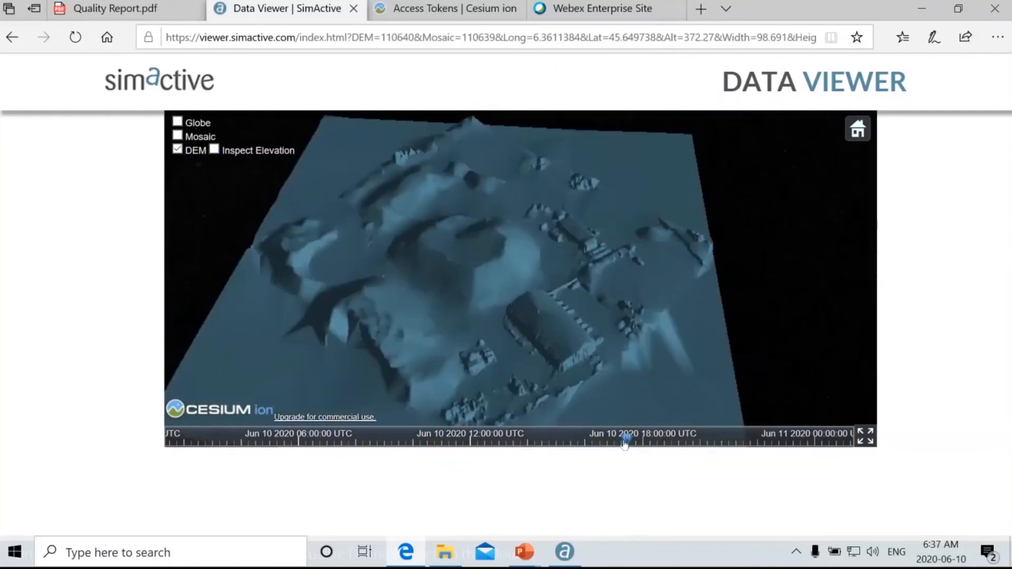
Step: Set the viewer's time to about midway between 12:00 and 18:00 UTC on Jun 10 2020 to relight the DEM, and restore the home view
mouse_move(610, 445)
left_mouse_down()
mouse_move(502, 438)
mouse_move(567, 440)
left_mouse_up()
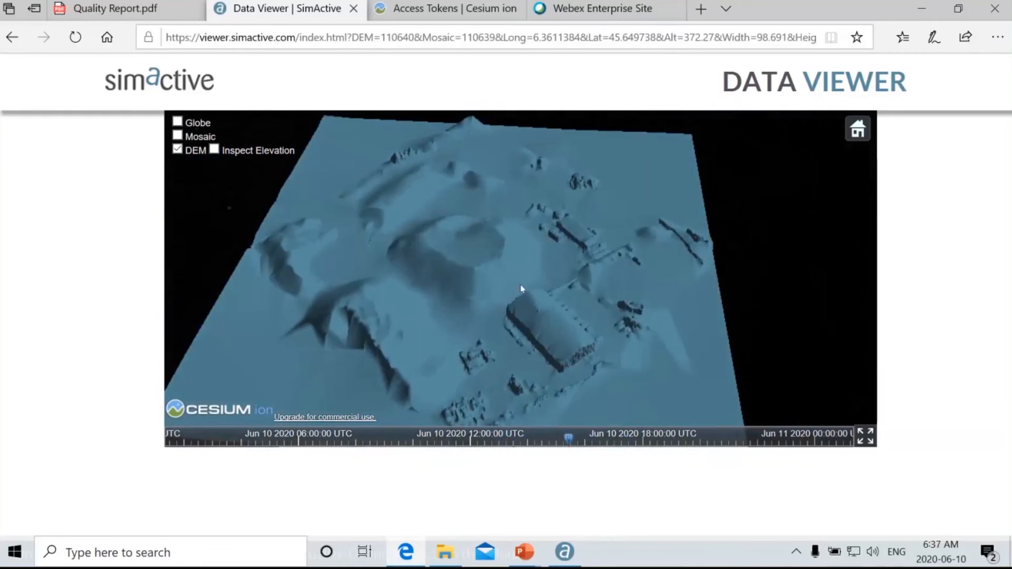
middle_click_drag(519, 274, 300, 151)
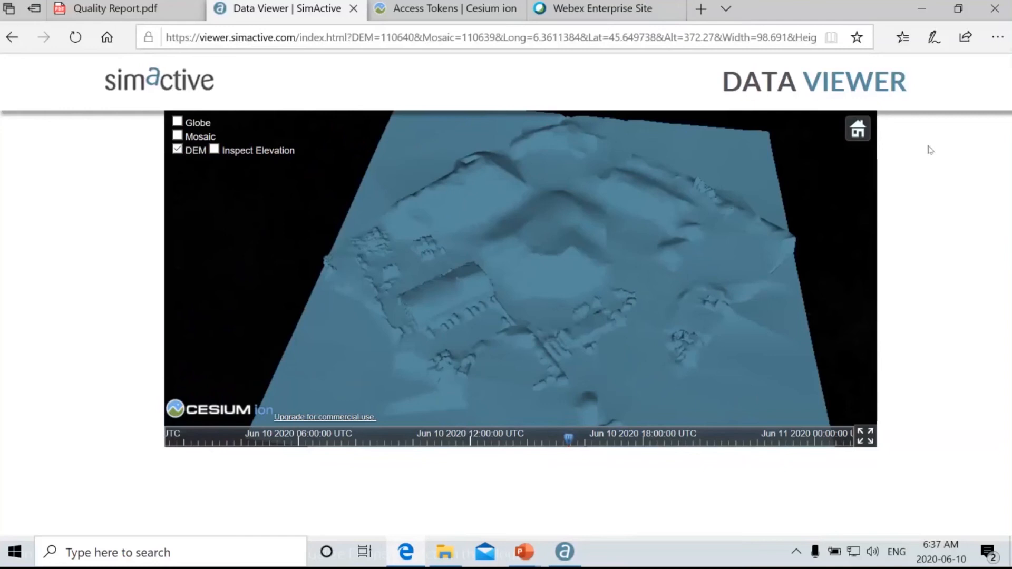
left_click(858, 129)
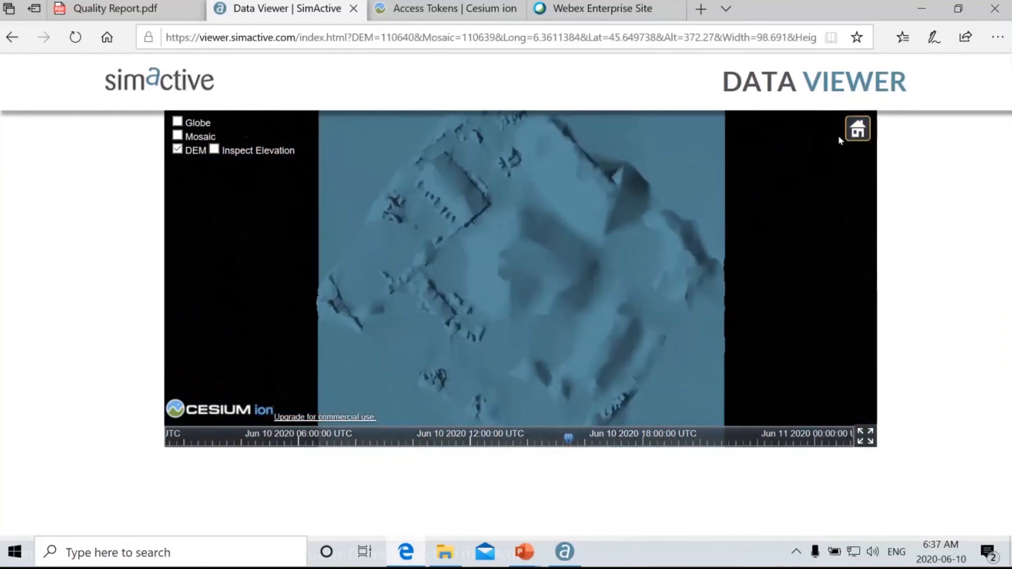
middle_click_drag(661, 266, 614, 168)
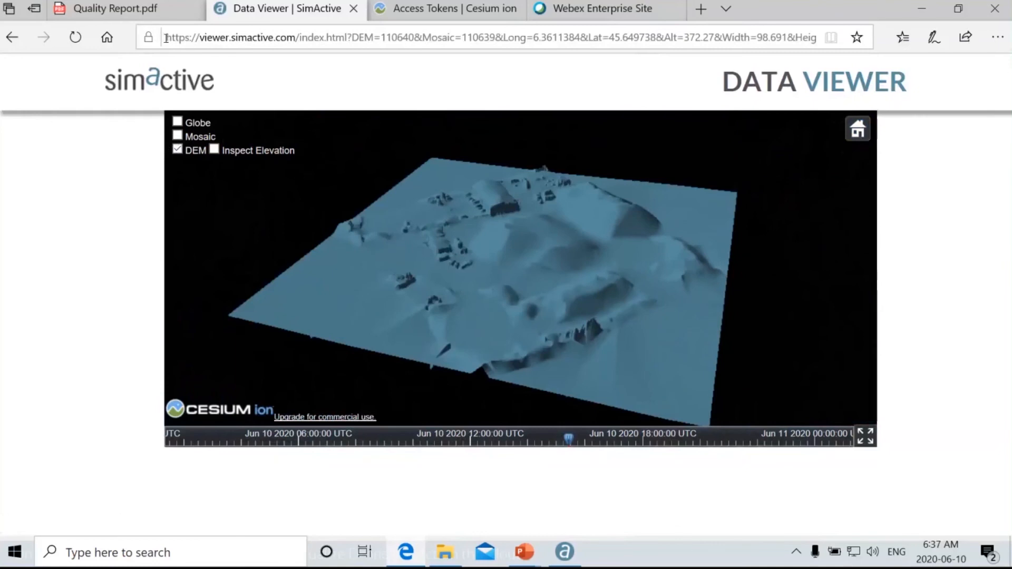
Step: Switch to Correlator3D, close the Share Results dialog without processing, and select the shareable link message in the log
left_click_drag(165, 38, 722, 38)
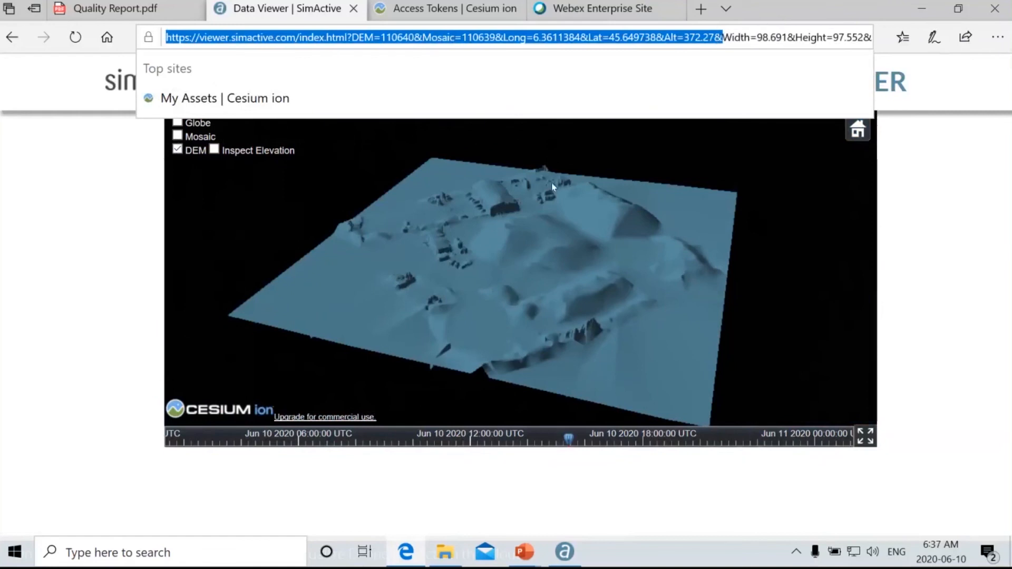
left_click(564, 552)
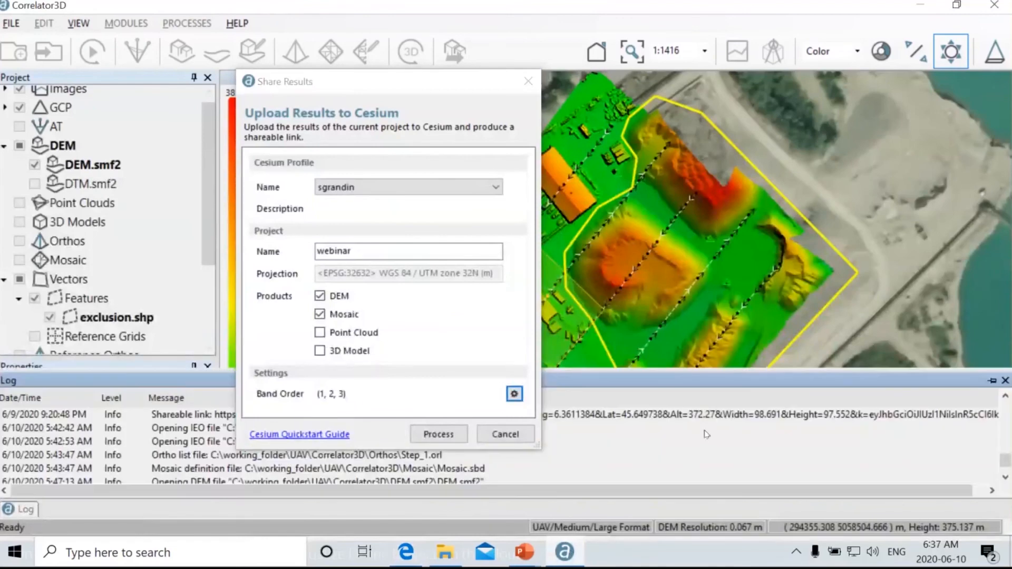
left_click(704, 429)
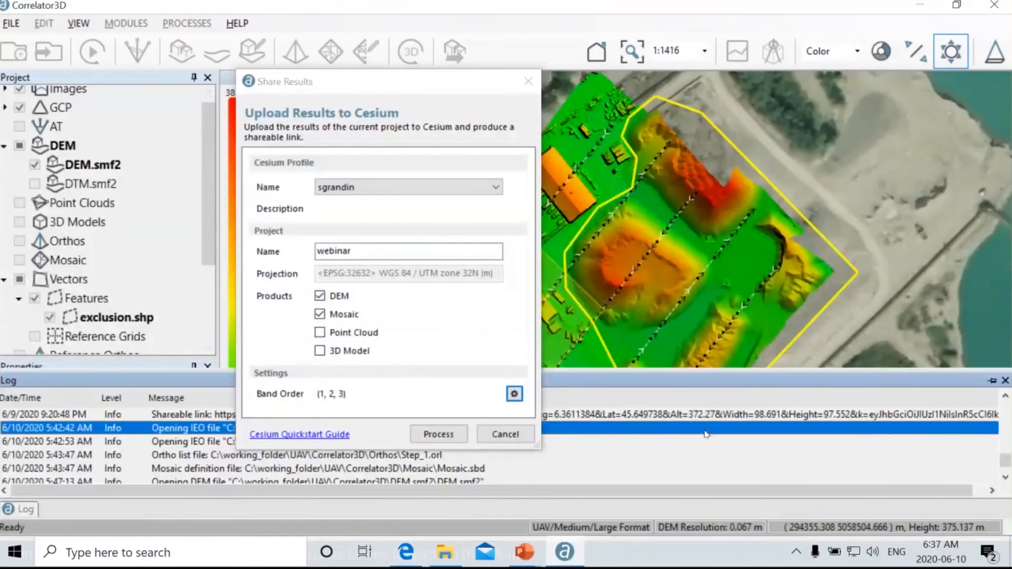
left_click(528, 83)
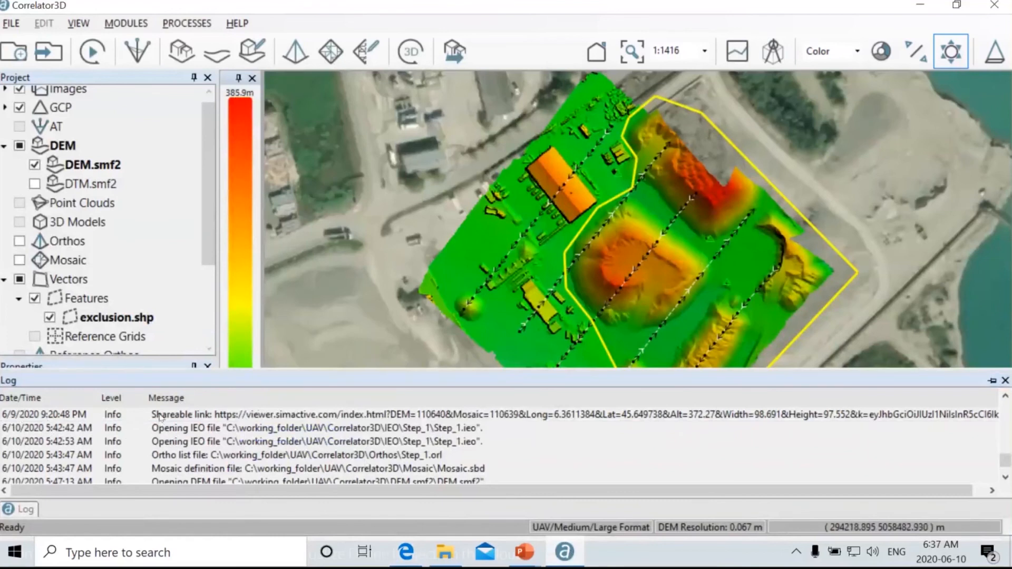
left_click(221, 417)
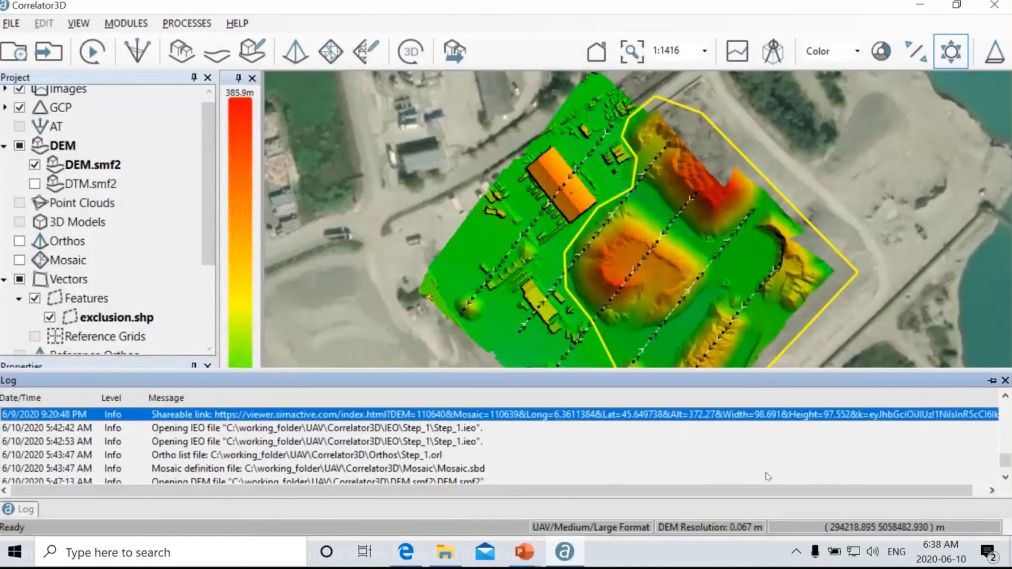
left_click_drag(820, 488, 833, 488)
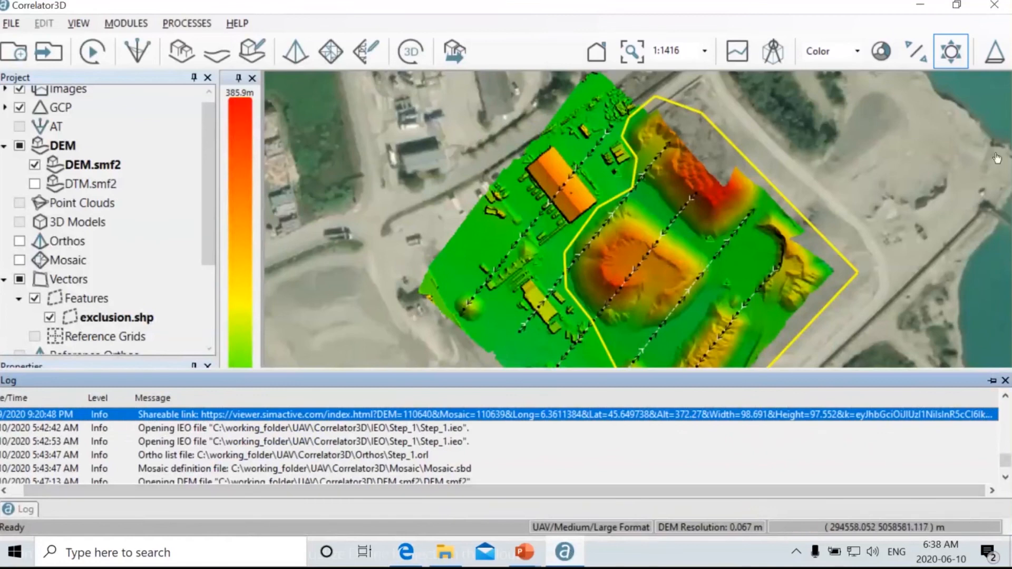
Step: Switch to the PowerPoint slide show at the How to Share Your Results slide
mouse_move(808, 316)
key("alt+Tab")
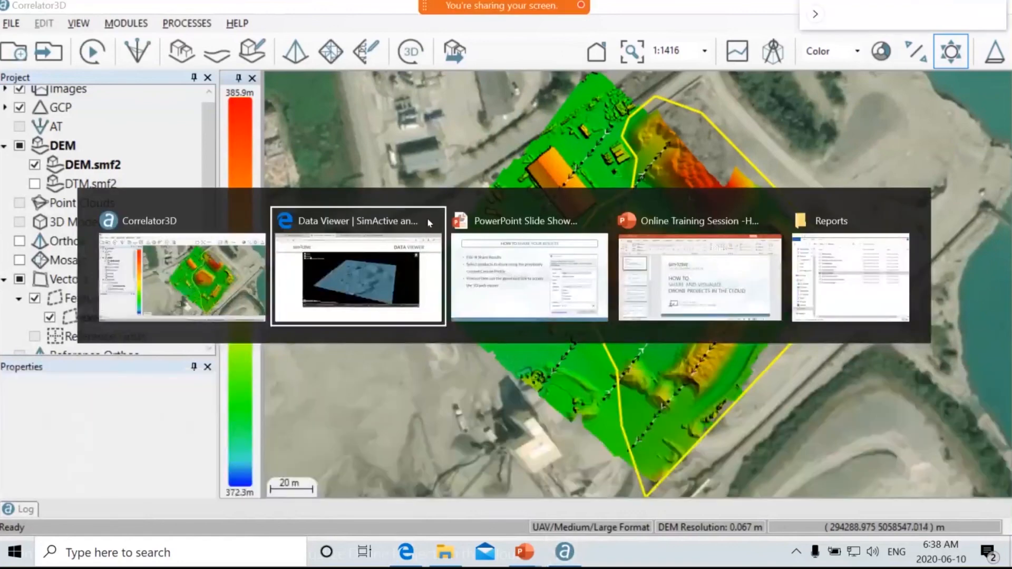
key("alt+Tab")
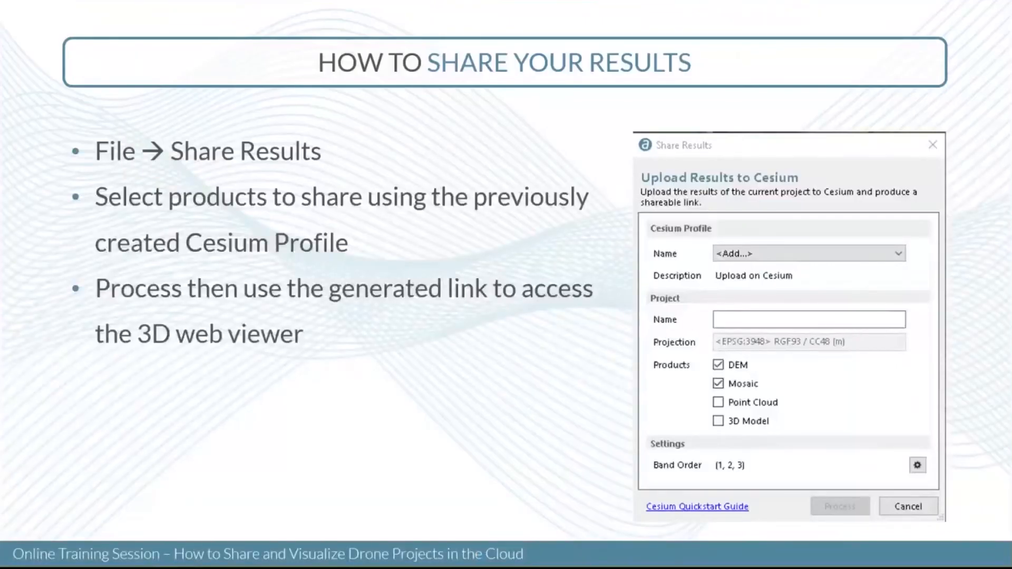